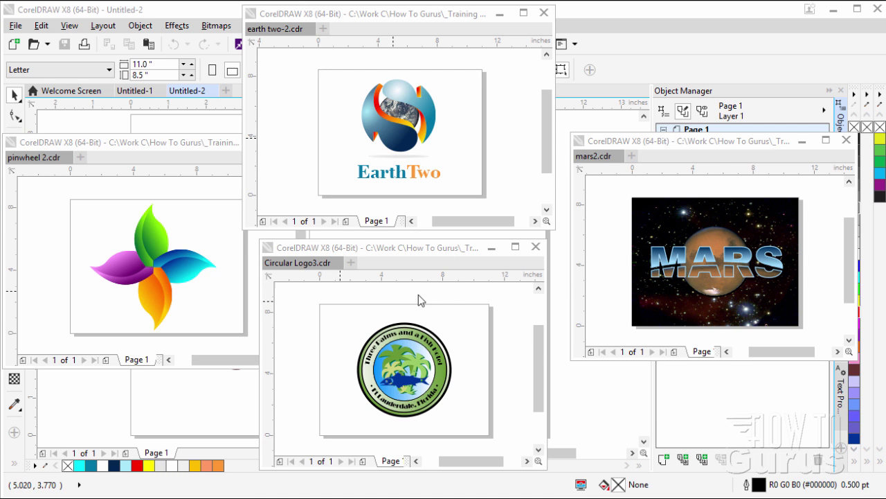
Close the floating document windows for Circular Logo3, mars2, earth two-2 and pinwheel 2.
{"action": "left_click", "coordinate": [536, 246]}
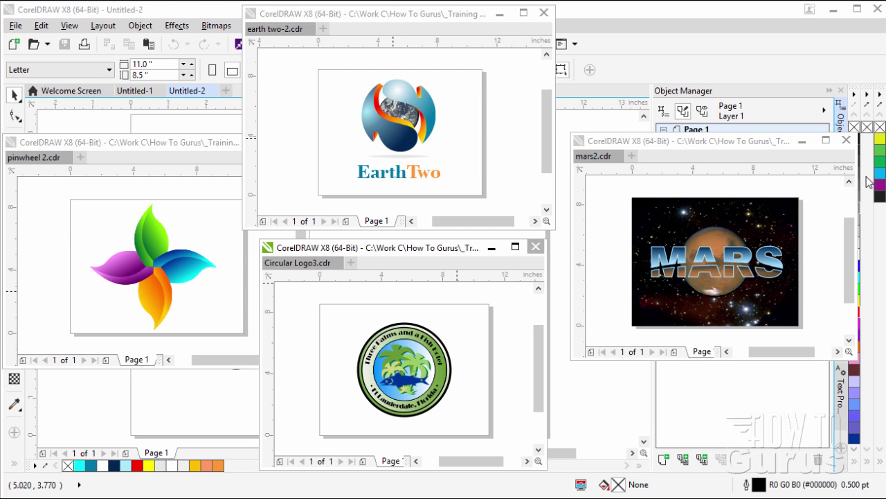
{"action": "left_click", "coordinate": [846, 140]}
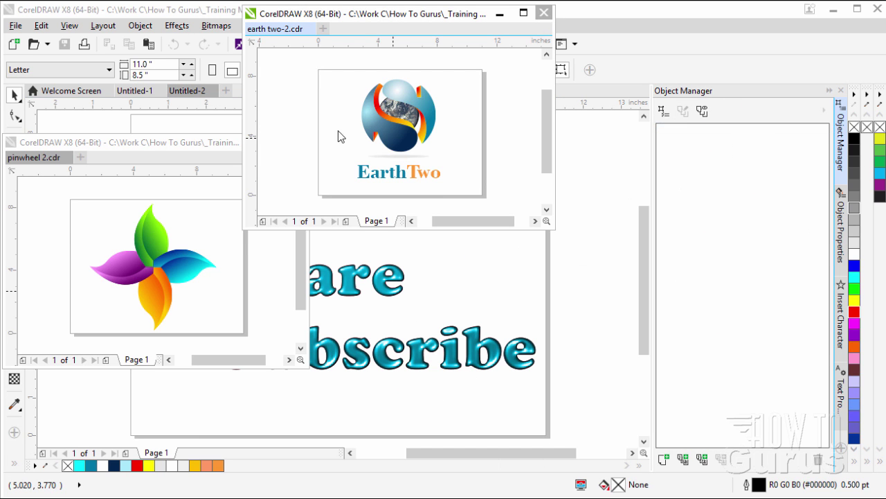
{"action": "left_click", "coordinate": [544, 12]}
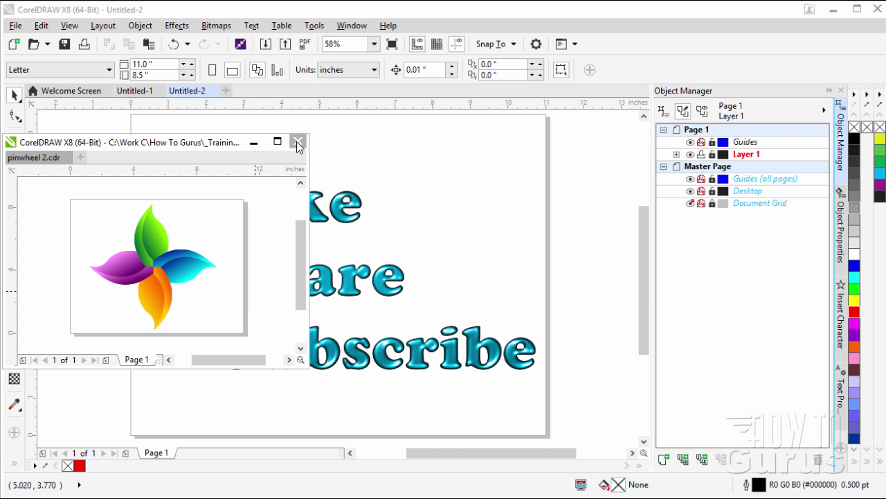
{"action": "left_click", "coordinate": [298, 142]}
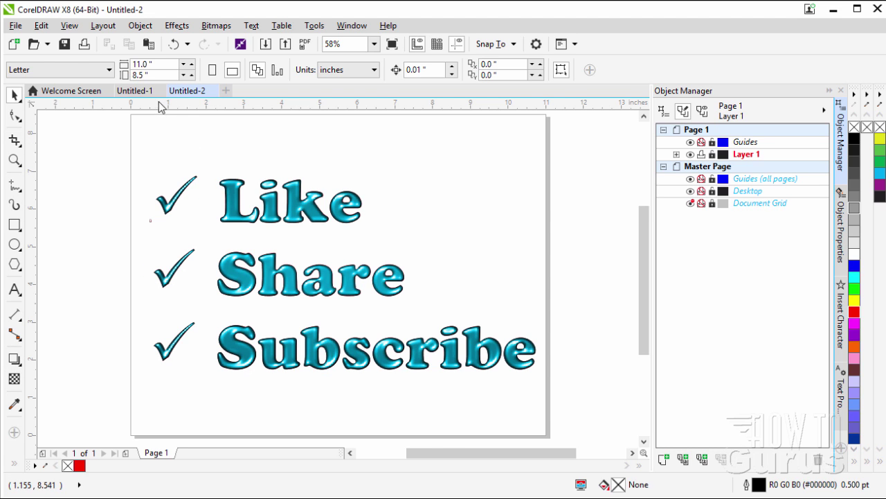
View the Untitled-1 document, return to Untitled-2, and close the print preview of the Flight artwork.
{"action": "left_click", "coordinate": [148, 95]}
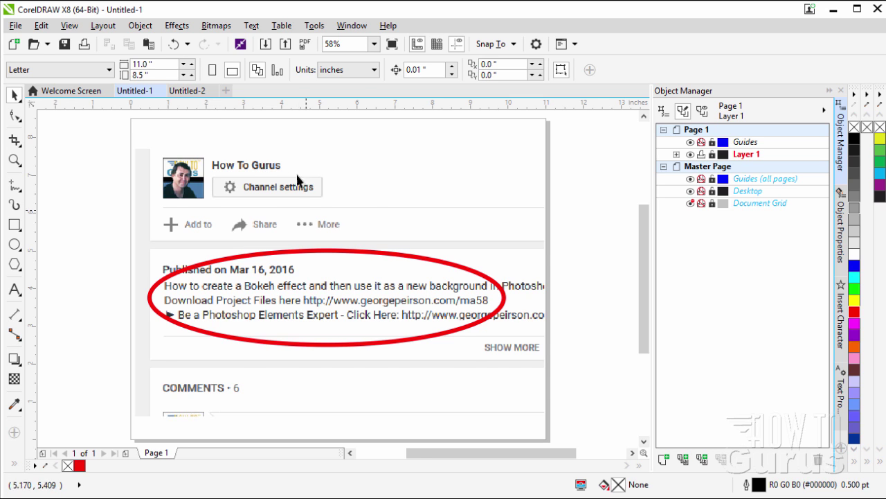
{"action": "left_click", "coordinate": [194, 93]}
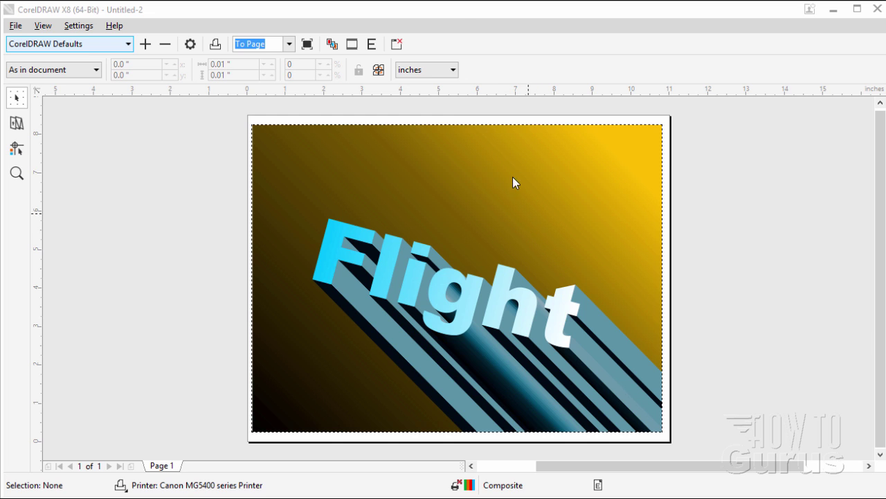
{"action": "left_click", "coordinate": [878, 9]}
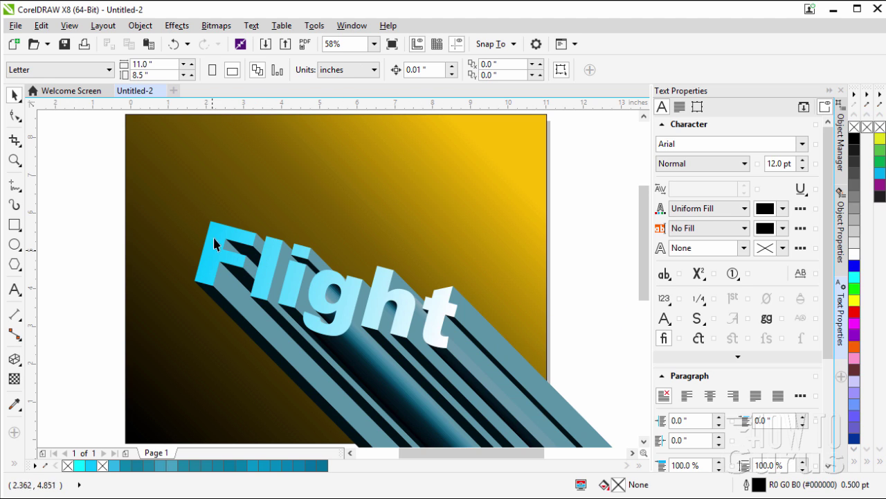
Start a new Letter-size landscape document from the welcome screen, with the rendering resolution at 300 dpi.
{"action": "left_click", "coordinate": [76, 91]}
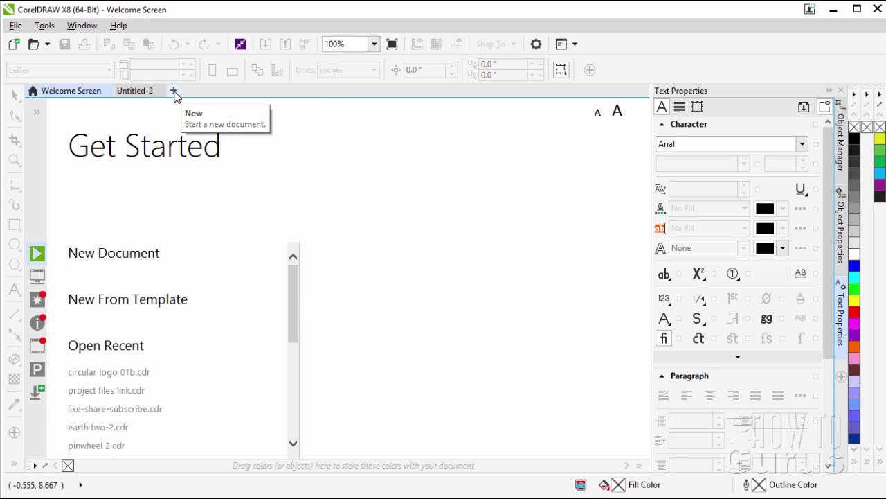
{"action": "mouse_move", "coordinate": [137, 259]}
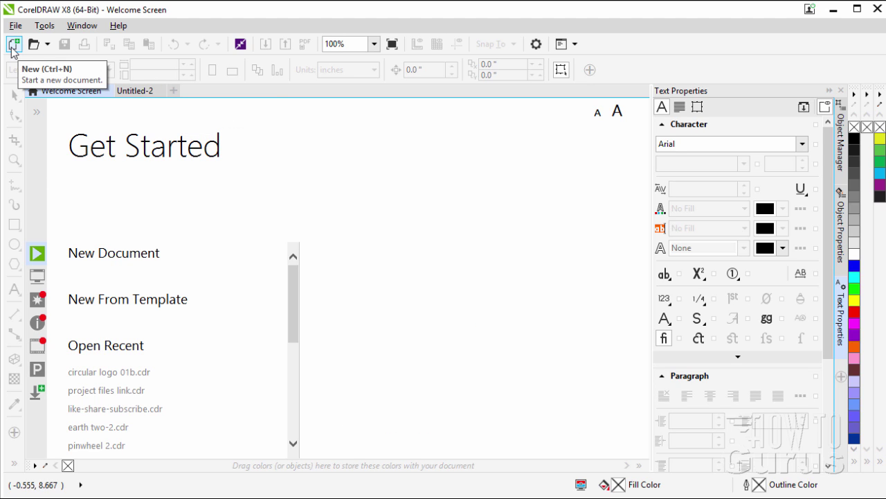
{"action": "left_click", "coordinate": [177, 92]}
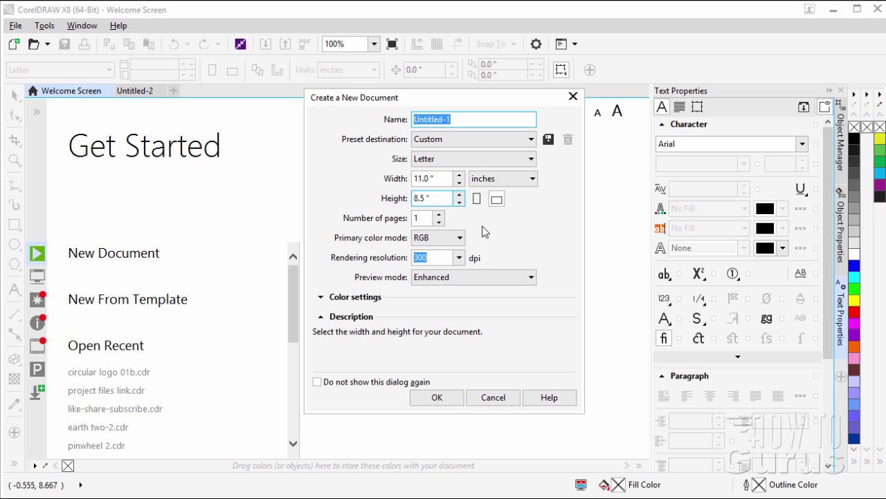
{"action": "left_click", "coordinate": [439, 261]}
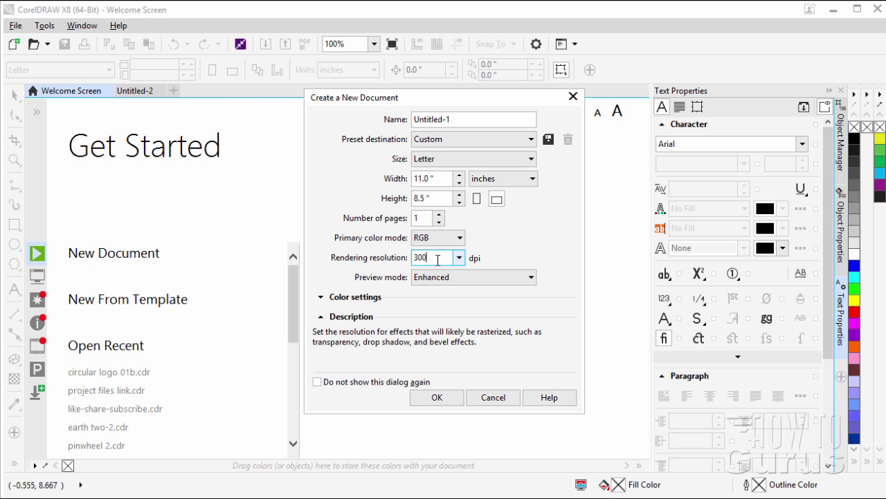
{"action": "left_click_drag", "start_coordinate": [436, 257], "coordinate": [380, 263]}
{"action": "left_click", "coordinate": [435, 256]}
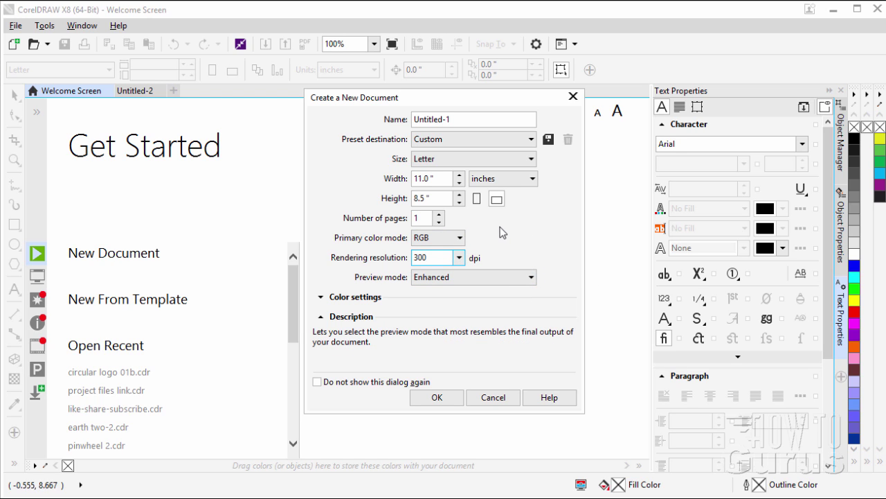
Compare the CMYK and RGB primary color modes, choose RGB, and create the document.
{"action": "left_click", "coordinate": [463, 238]}
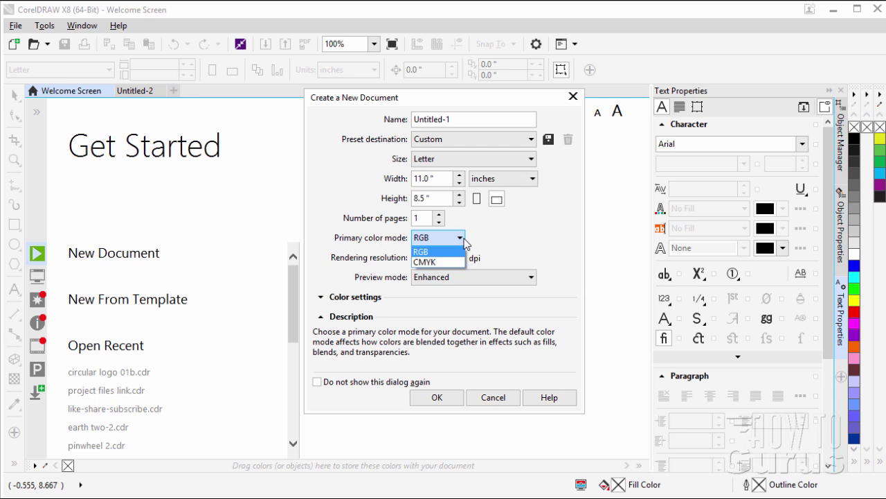
{"action": "left_click", "coordinate": [431, 263]}
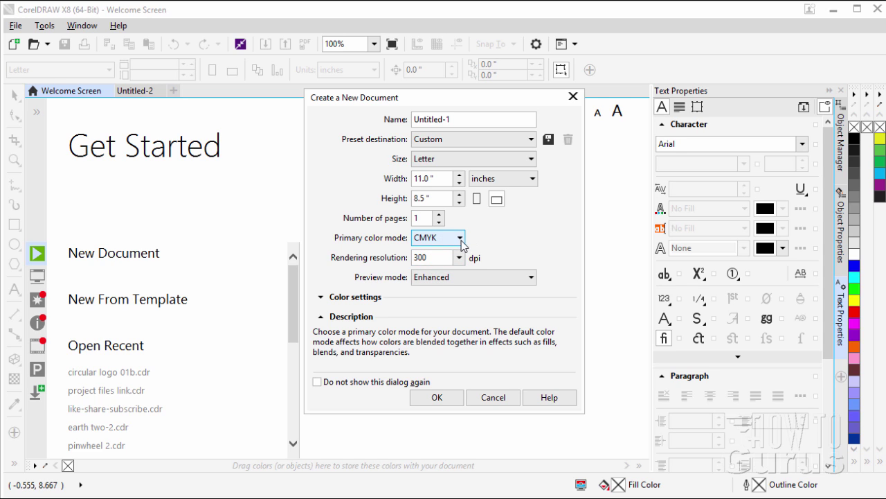
{"action": "left_click", "coordinate": [459, 238]}
{"action": "left_click", "coordinate": [436, 251]}
{"action": "left_click", "coordinate": [447, 396]}
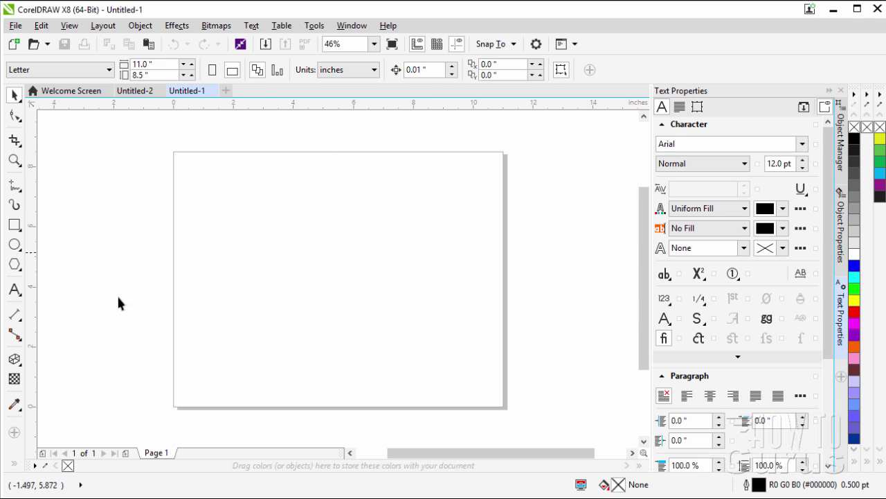
Add the artistic text "Flight" in Arial near the middle of the blank page.
{"action": "left_click", "coordinate": [18, 290]}
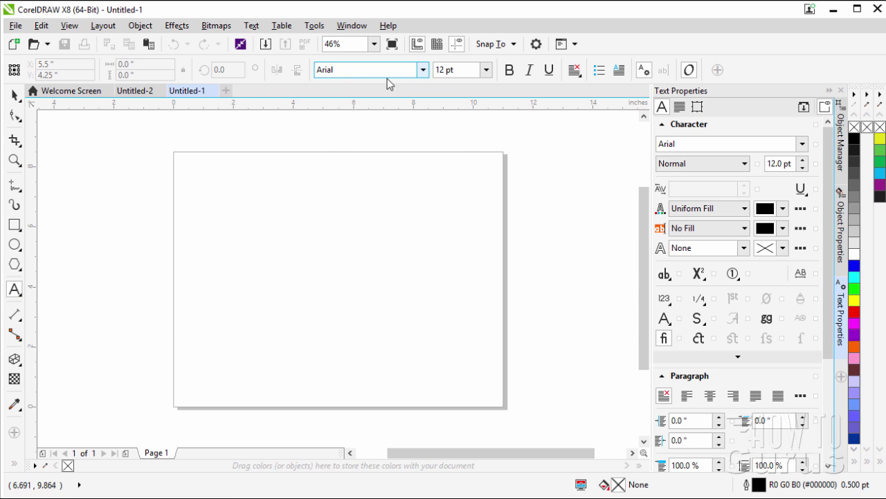
{"action": "left_click", "coordinate": [422, 70]}
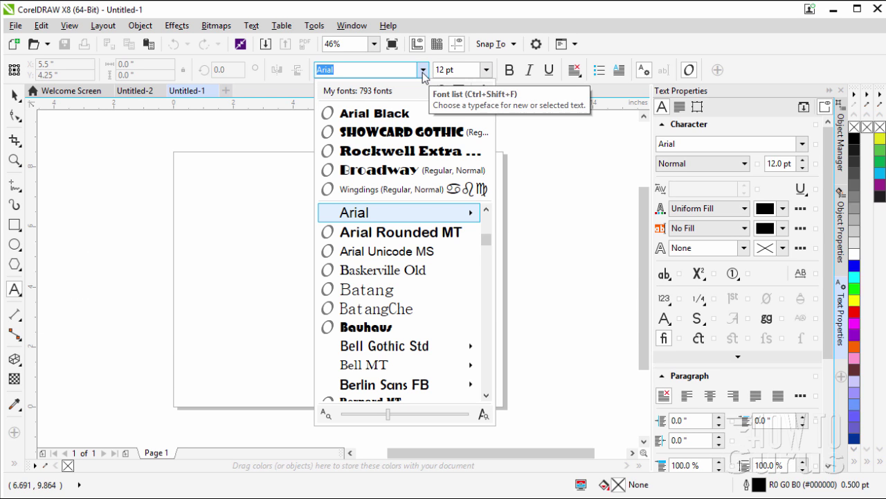
{"action": "left_click", "coordinate": [422, 70]}
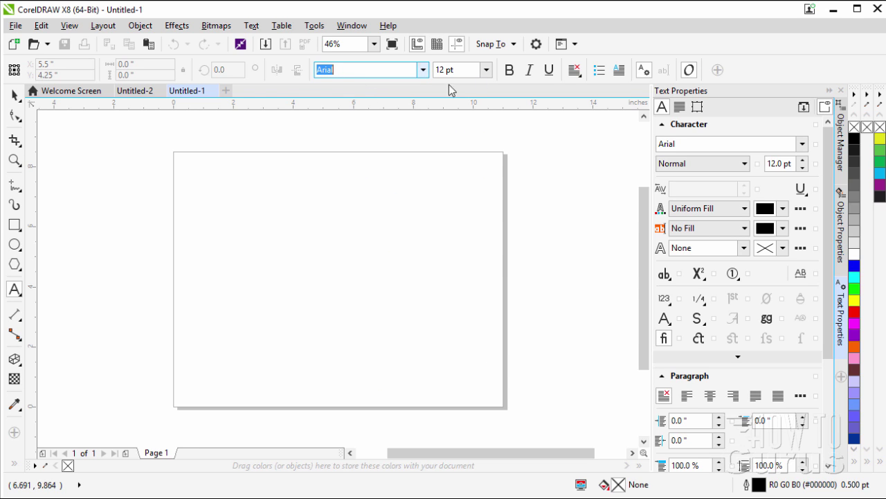
{"action": "left_click", "coordinate": [302, 270]}
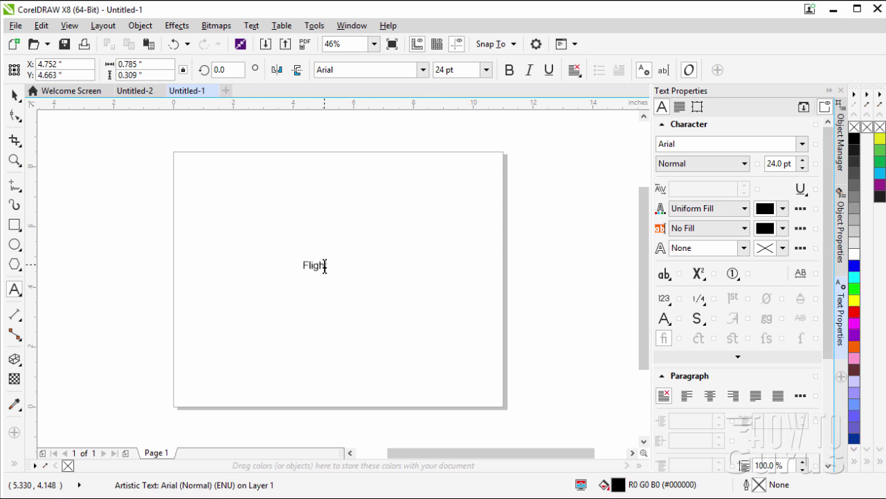
{"action": "left_click", "coordinate": [360, 294]}
Set the Flight text's font size to 165 pt and move it to the center of the page.
{"action": "double_click", "coordinate": [311, 268]}
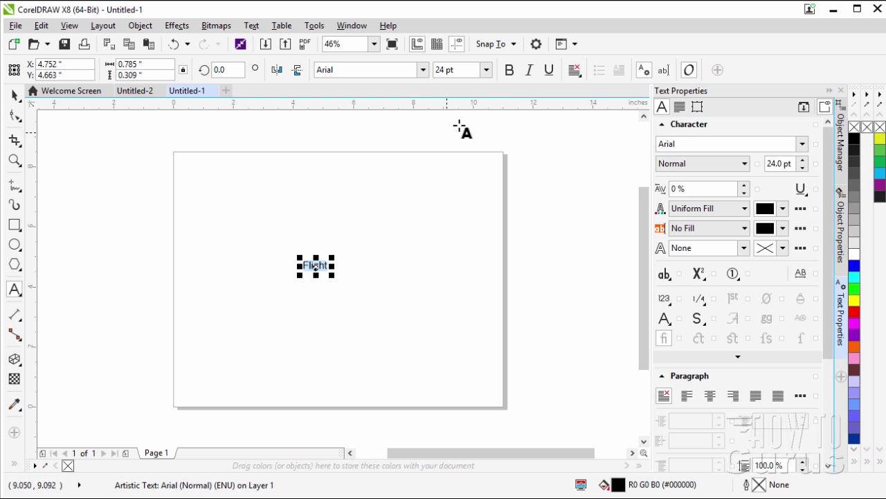
{"action": "left_click", "coordinate": [432, 70]}
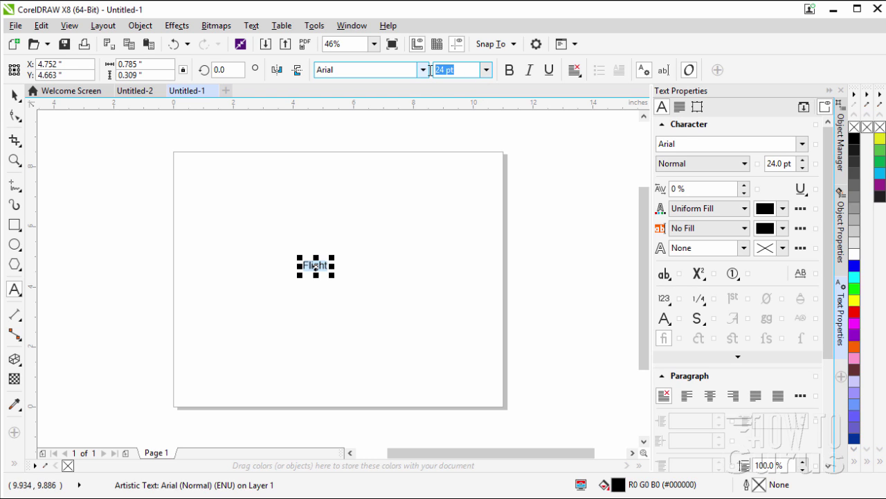
{"action": "type", "text": "165"}
{"action": "key", "text": "Return"}
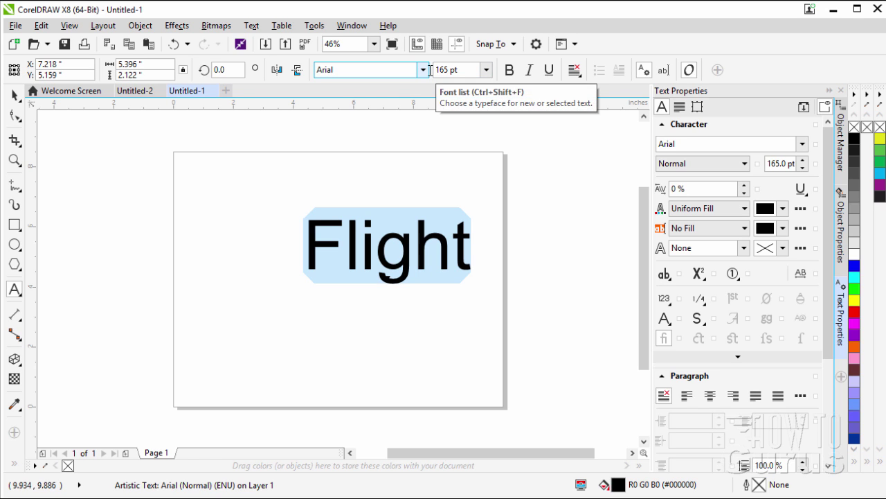
{"action": "left_click", "coordinate": [14, 95]}
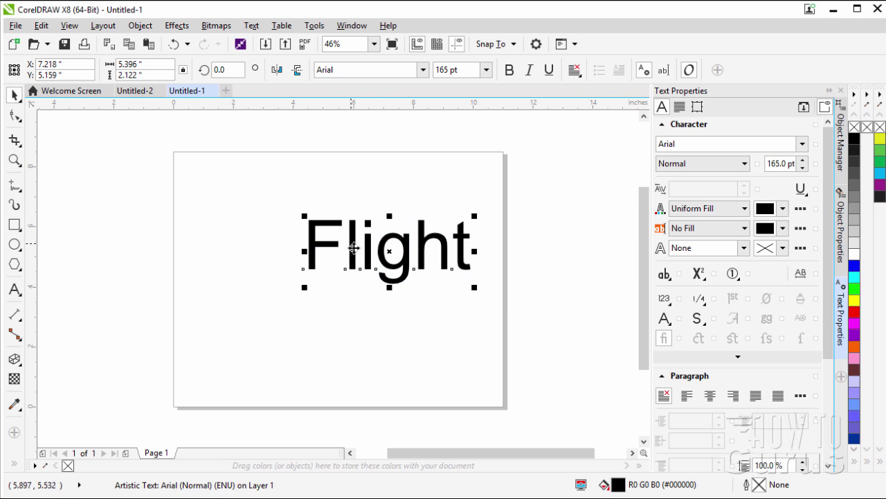
{"action": "left_click_drag", "start_coordinate": [346, 251], "coordinate": [297, 271]}
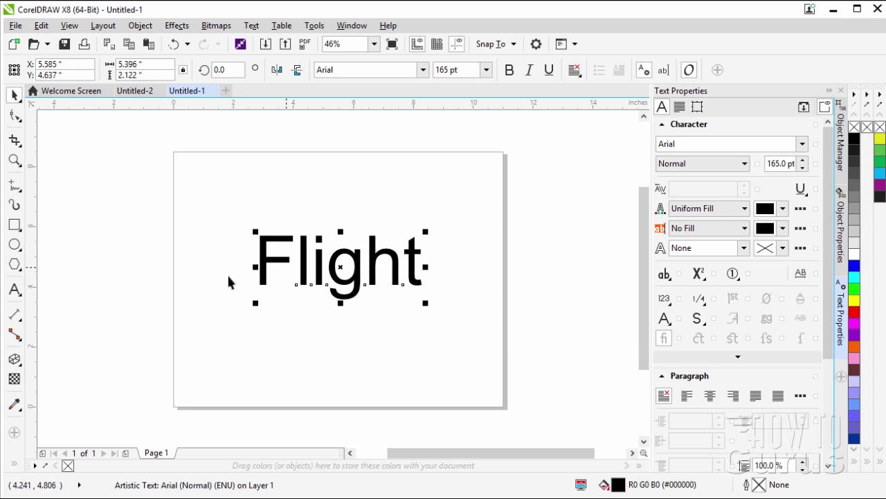
Change the Flight text's font to Arial Black and reposition it in the middle of the page.
{"action": "left_click", "coordinate": [14, 290]}
{"action": "double_click", "coordinate": [340, 263]}
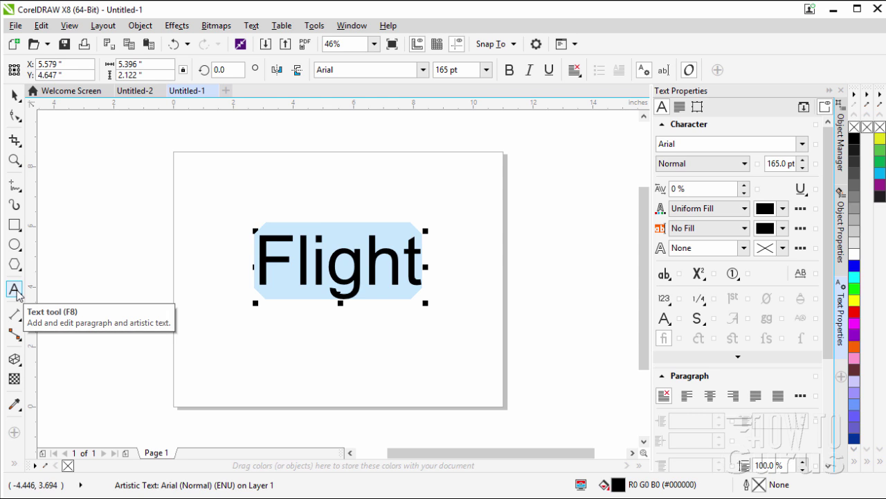
{"action": "left_click", "coordinate": [422, 69]}
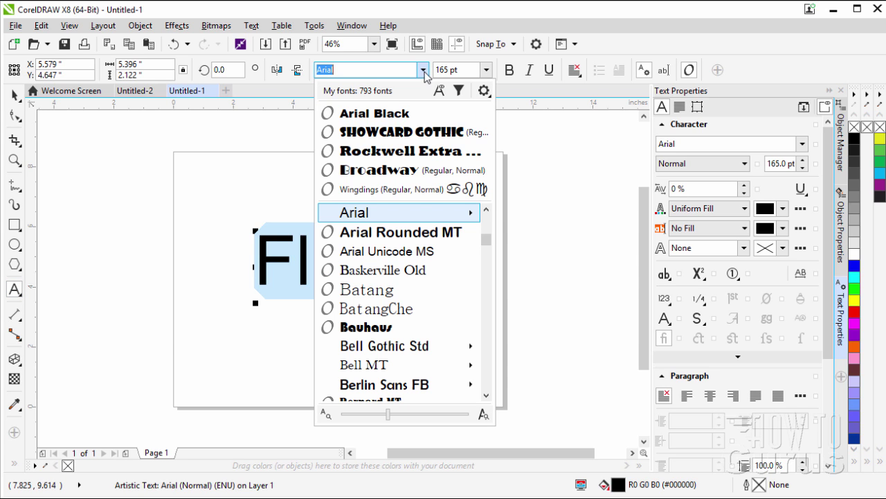
{"action": "mouse_move", "coordinate": [427, 216]}
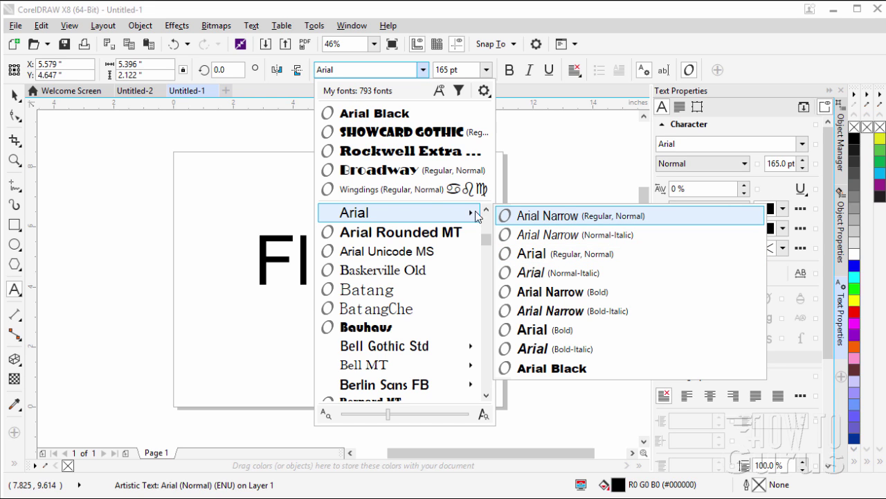
{"action": "left_click", "coordinate": [529, 368]}
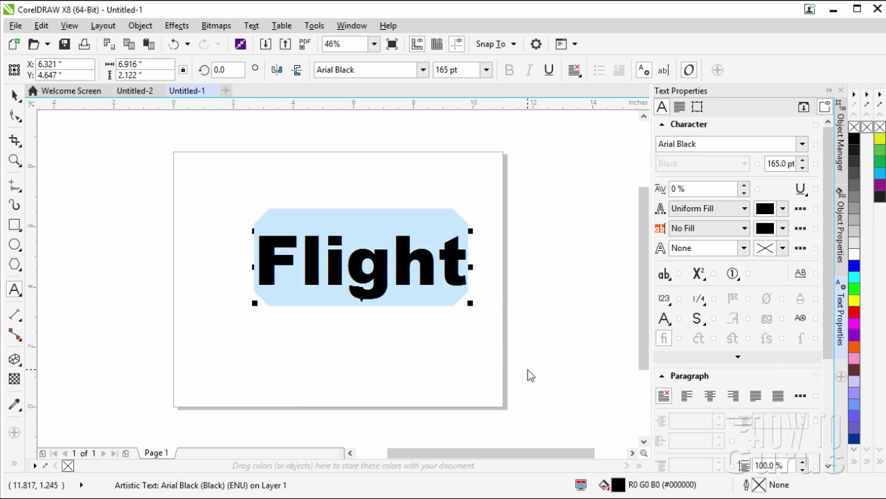
{"action": "left_click", "coordinate": [14, 95]}
{"action": "left_click_drag", "start_coordinate": [331, 277], "coordinate": [315, 292]}
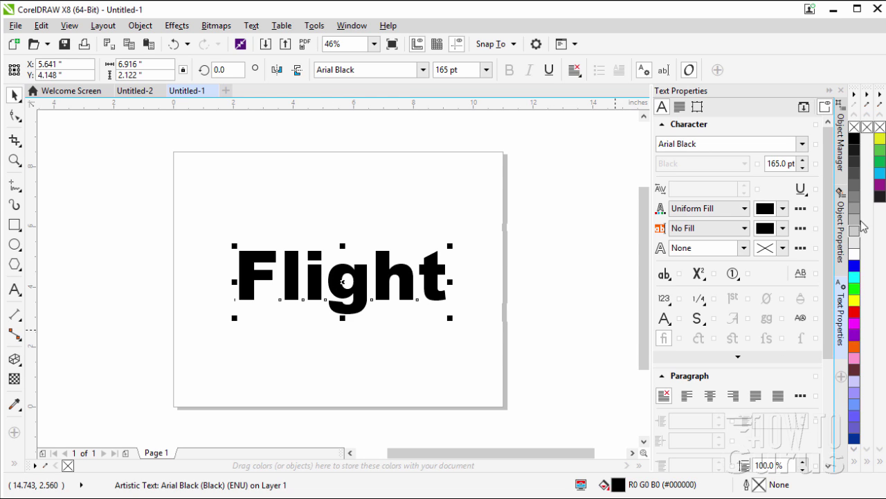
Fill the Flight text with cyan and refine the fill to the related light blue shade #00C2FE.
{"action": "left_click", "coordinate": [856, 281]}
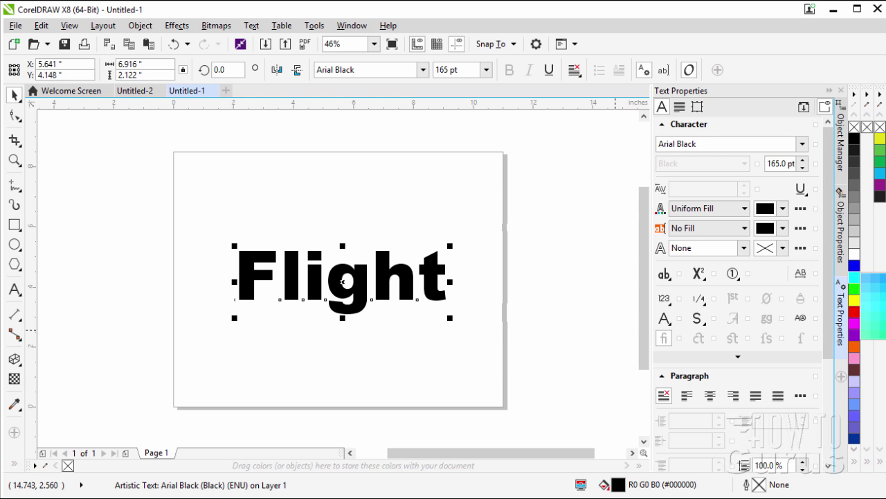
{"action": "left_click", "coordinate": [854, 280]}
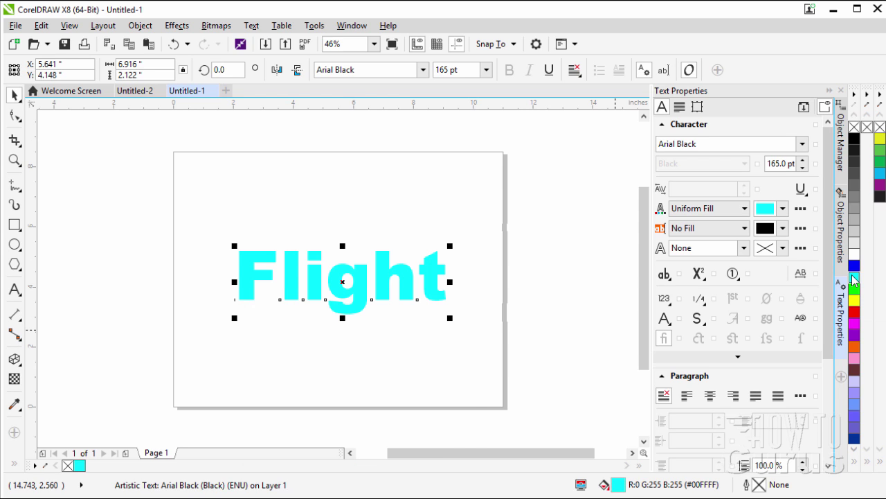
{"action": "left_click", "coordinate": [857, 464]}
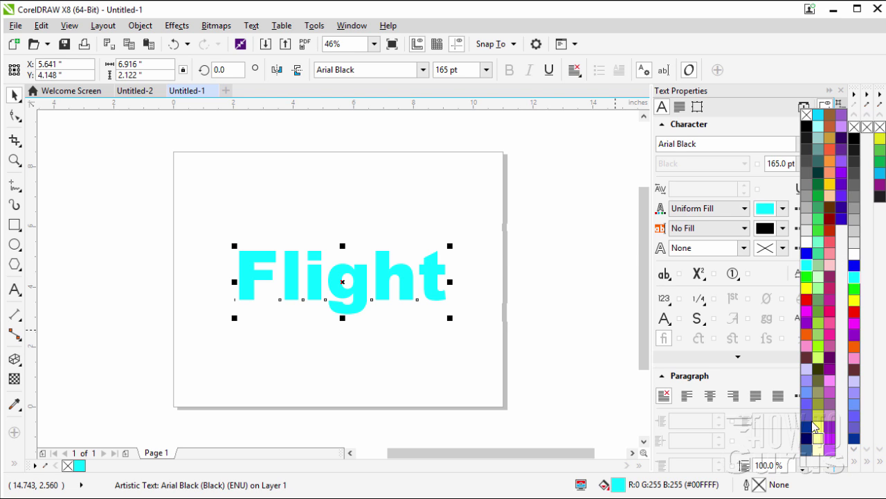
{"action": "left_click", "coordinate": [807, 271]}
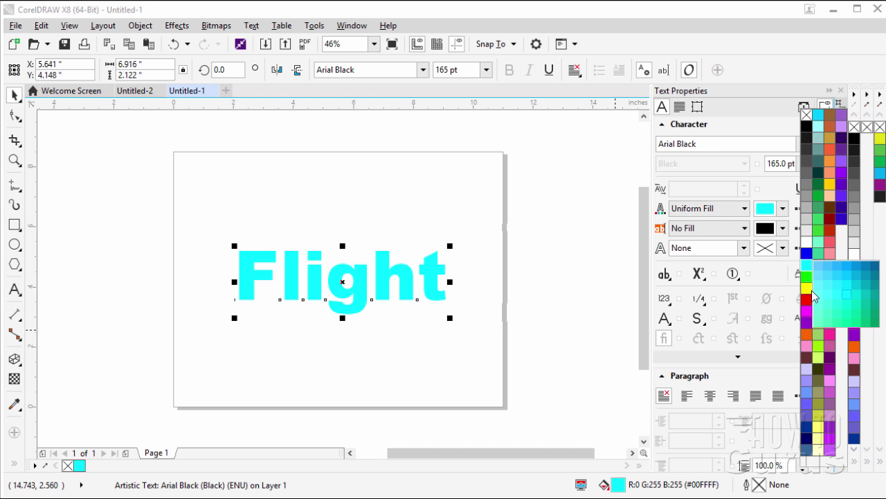
{"action": "left_click", "coordinate": [849, 280]}
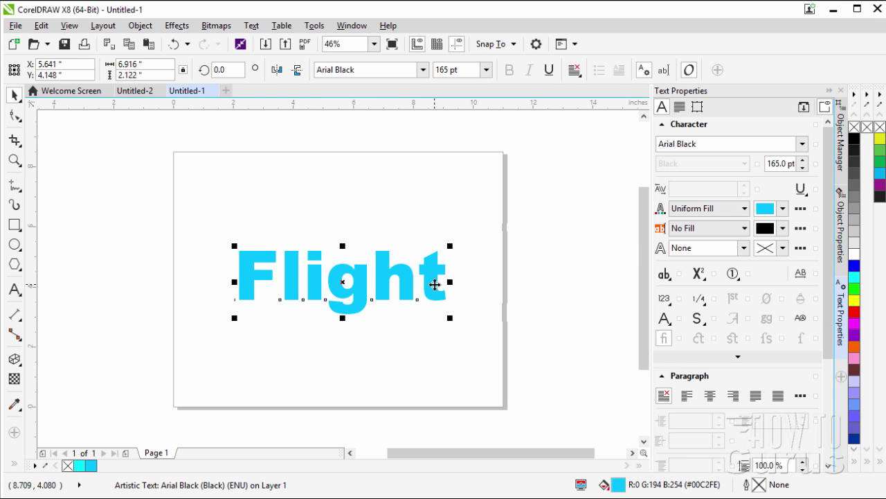
{"action": "left_click", "coordinate": [859, 277]}
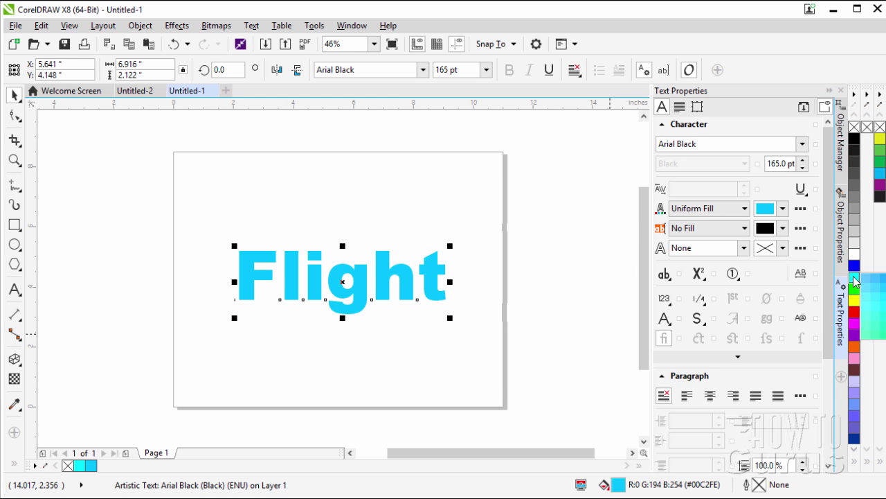
Refill the Flight text with cyan and reapply the related light blue shade #00C2FE from the expanded palette.
{"action": "left_click", "coordinate": [856, 281]}
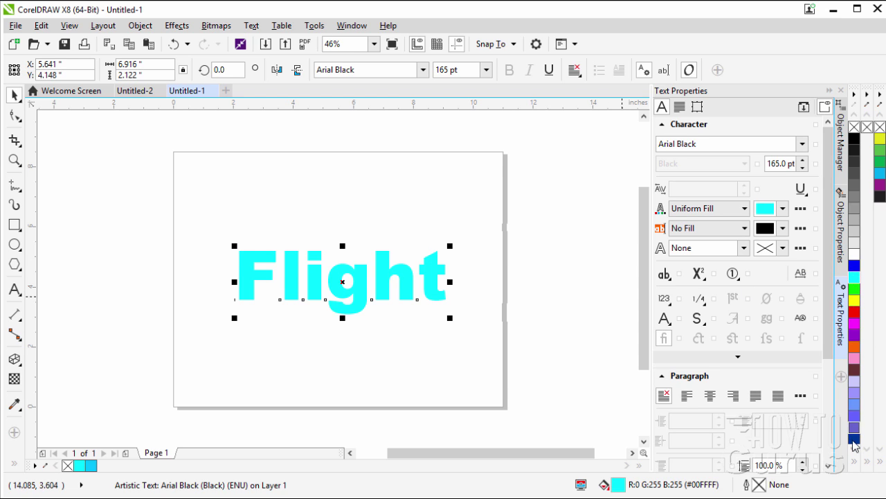
{"action": "left_click", "coordinate": [857, 466]}
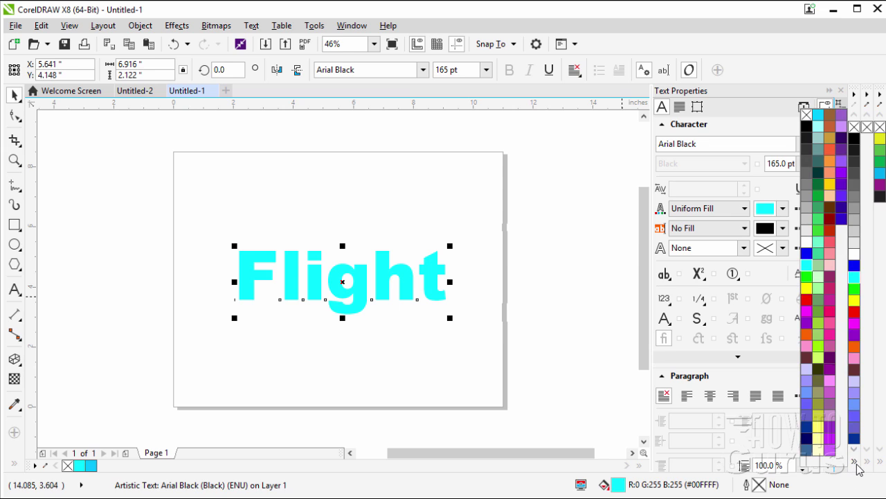
{"action": "left_click", "coordinate": [813, 270]}
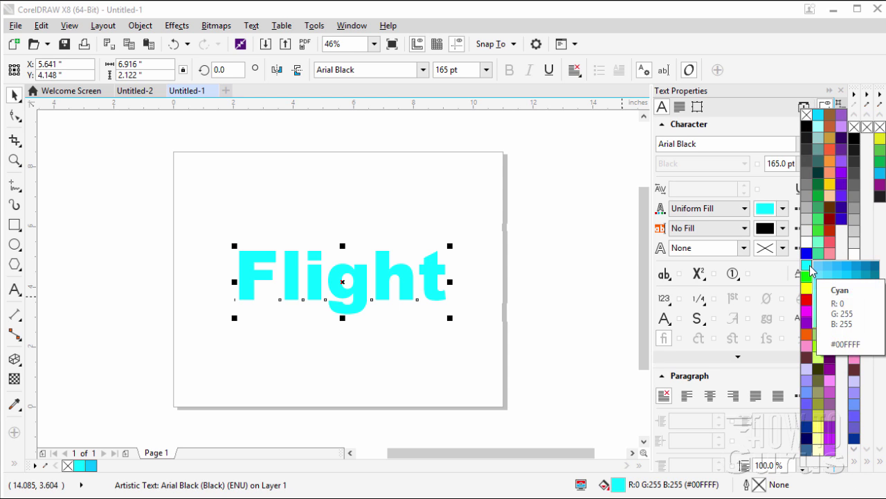
{"action": "left_click", "coordinate": [850, 285]}
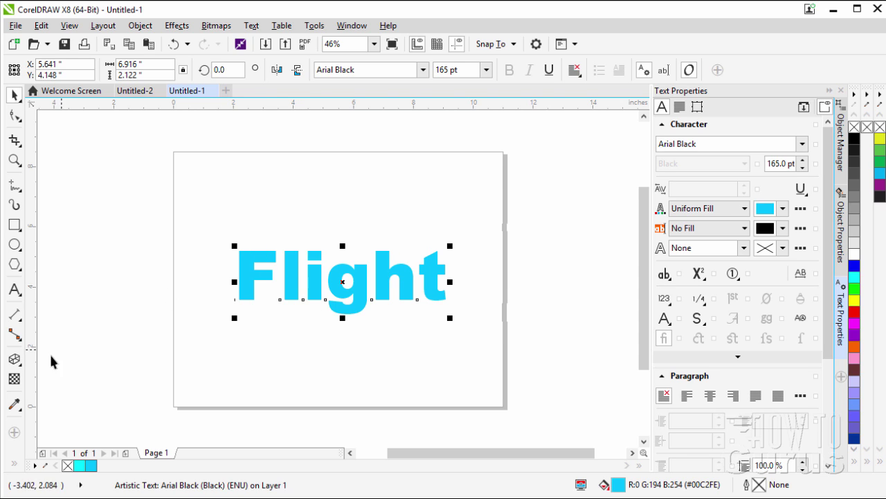
Apply an Extrude effect to the Flight text using the Extrude Bottom Right preset.
{"action": "left_click", "coordinate": [13, 358]}
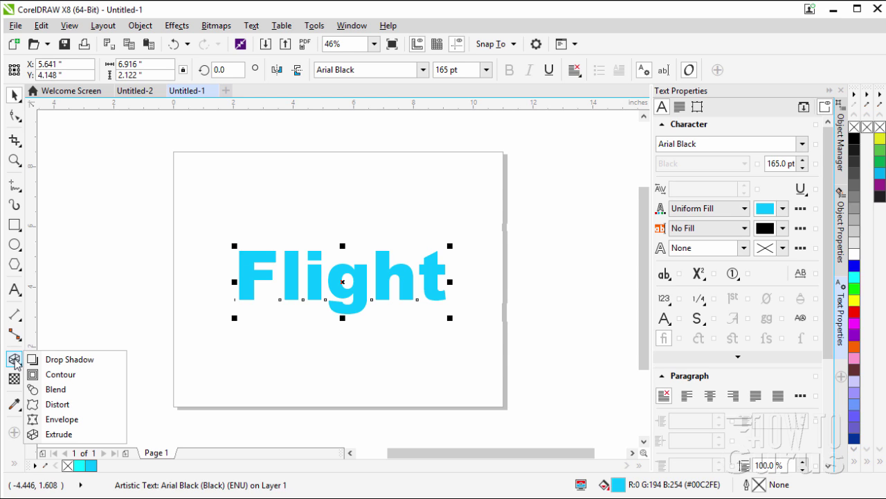
{"action": "left_click", "coordinate": [22, 363]}
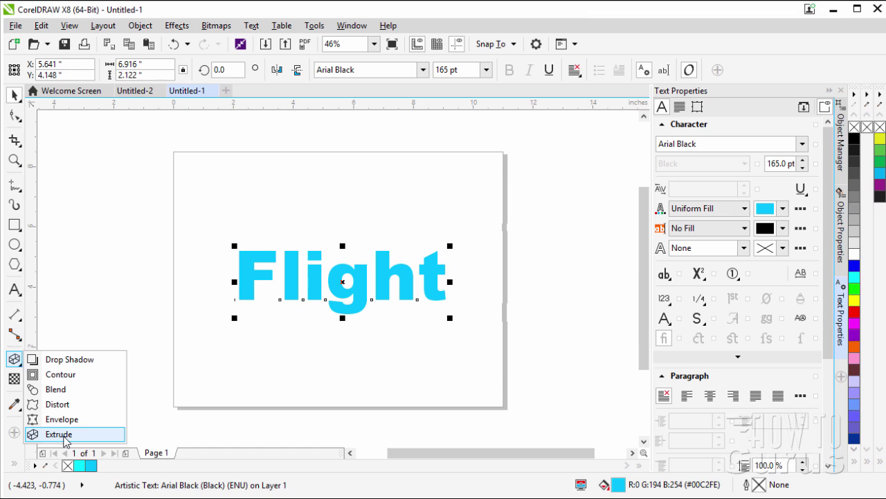
{"action": "left_click", "coordinate": [59, 434]}
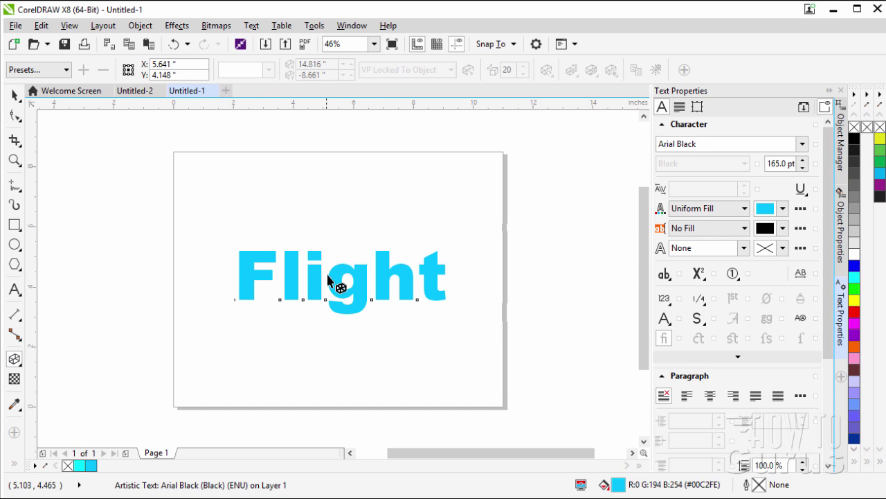
{"action": "left_click", "coordinate": [66, 70]}
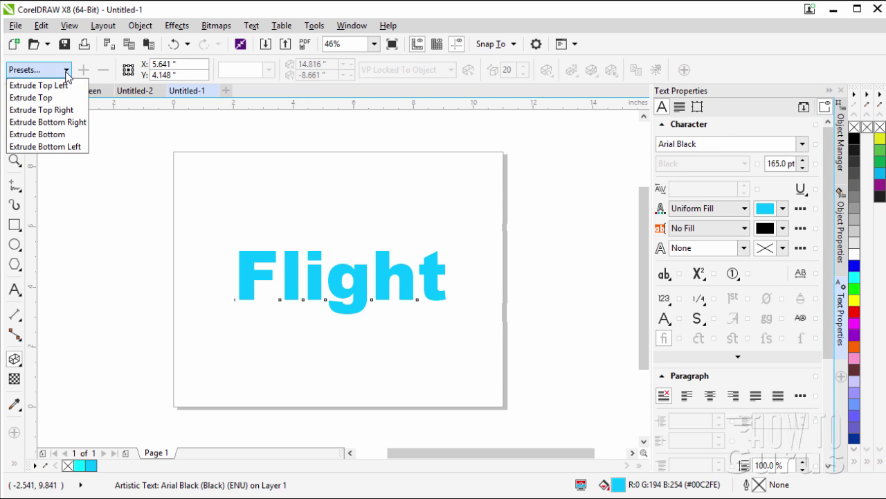
{"action": "left_click", "coordinate": [64, 122]}
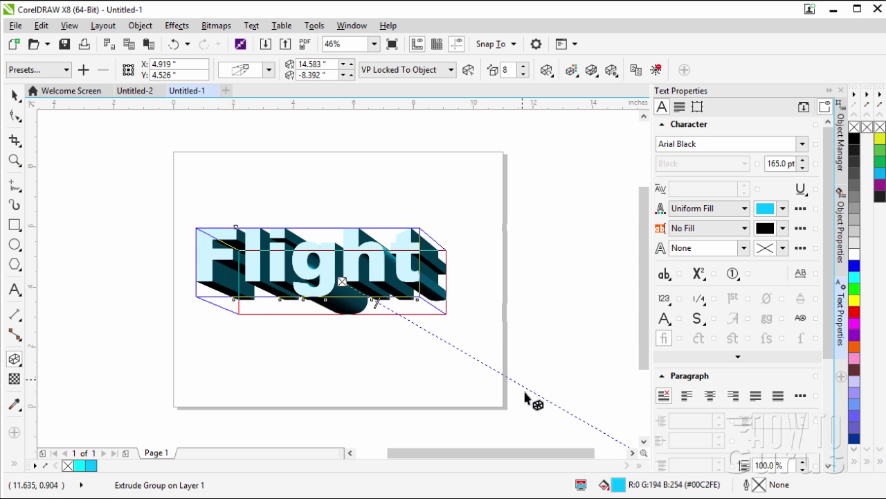
Try moving the extrusion's vanishing point to about 13.6, -7.3 inches and increasing the extrusion depth to 19.
{"action": "left_click_drag", "start_coordinate": [550, 453], "coordinate": [592, 457]}
{"action": "left_click_drag", "start_coordinate": [644, 362], "coordinate": [644, 428]}
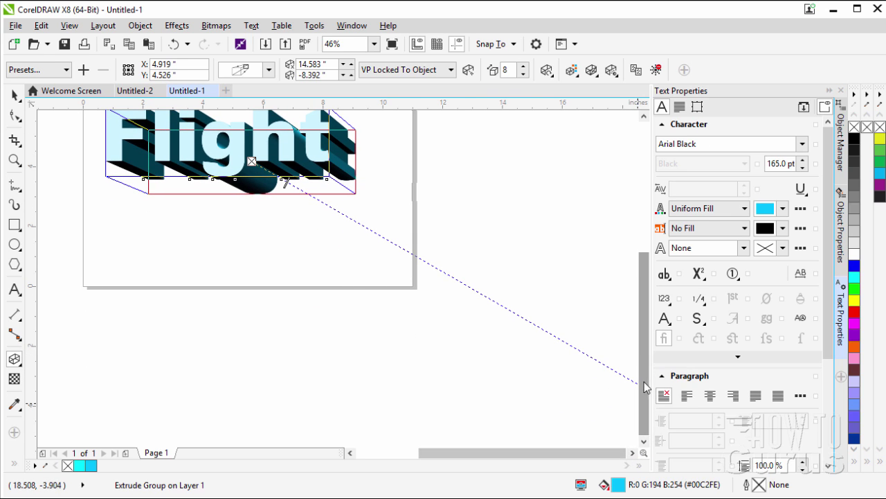
{"action": "left_click", "coordinate": [14, 160]}
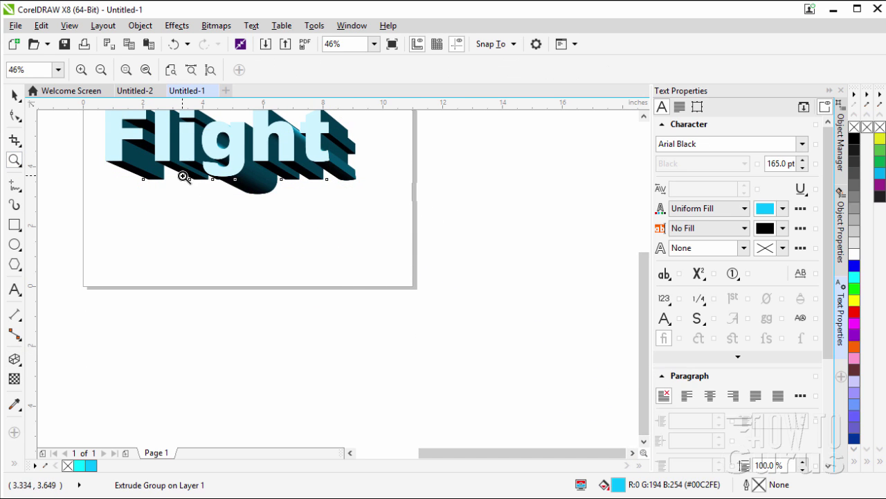
{"action": "left_click", "coordinate": [101, 71]}
{"action": "left_click", "coordinate": [101, 71]}
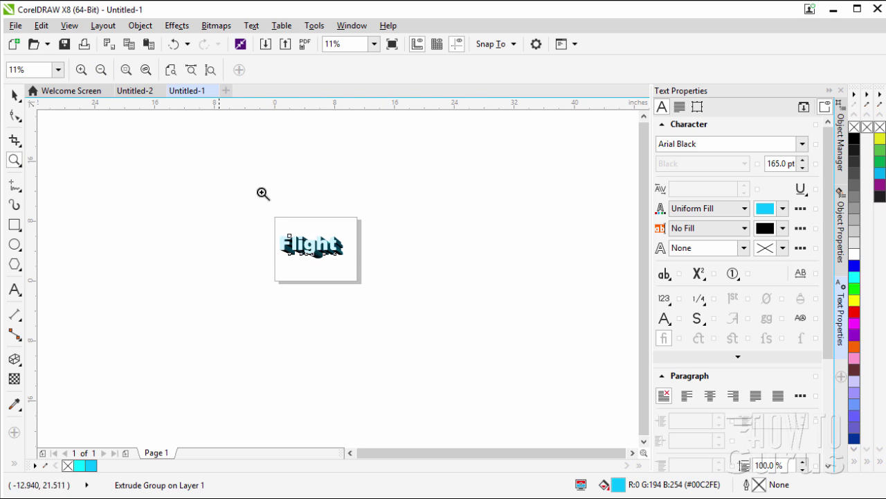
{"action": "left_click", "coordinate": [14, 97]}
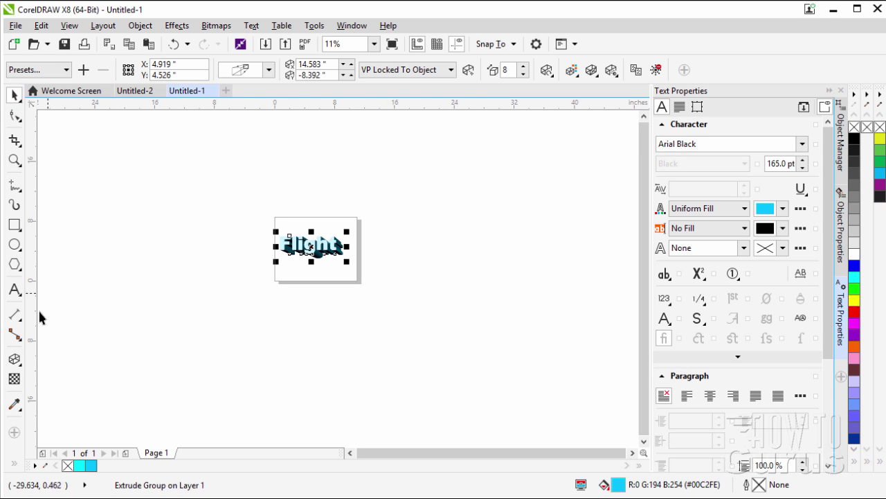
{"action": "left_click", "coordinate": [14, 358]}
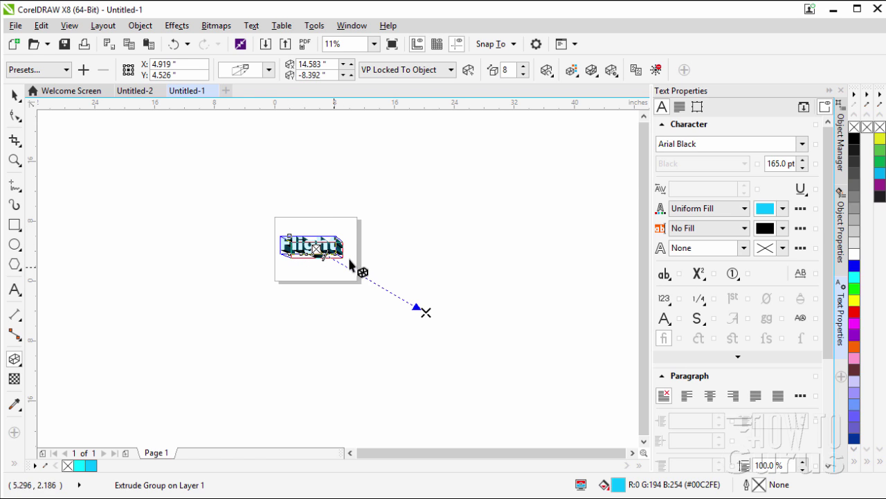
{"action": "left_click", "coordinate": [14, 160]}
{"action": "left_click", "coordinate": [339, 246]}
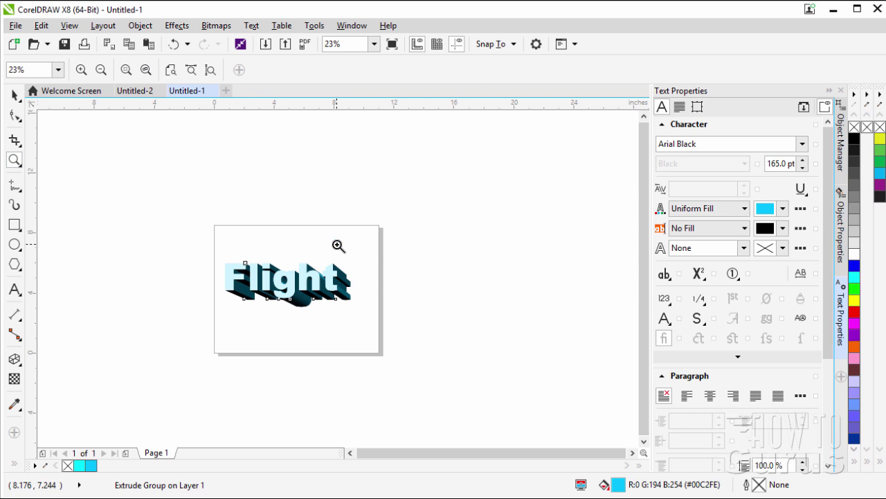
{"action": "left_click", "coordinate": [14, 359]}
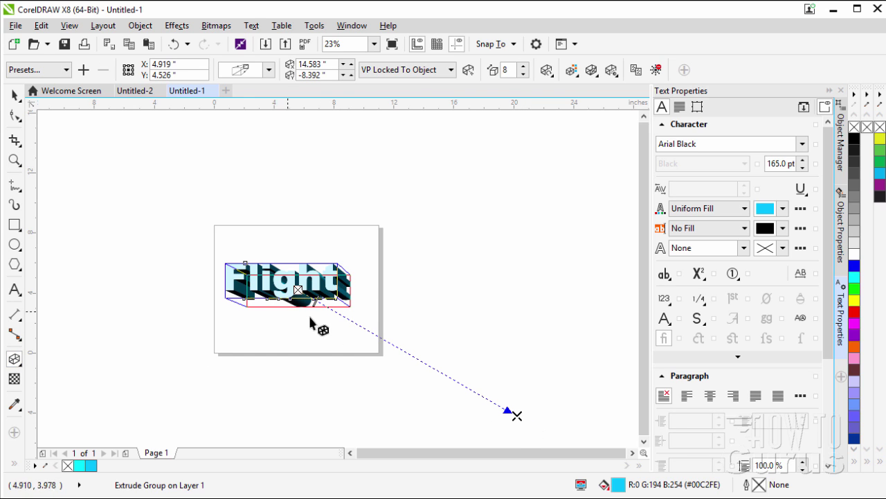
{"action": "left_click_drag", "start_coordinate": [516, 415], "coordinate": [502, 401]}
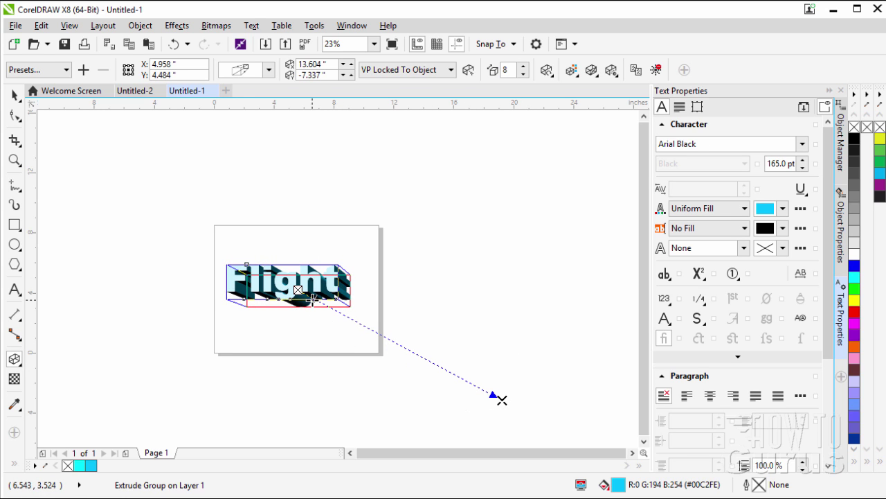
{"action": "left_click_drag", "start_coordinate": [313, 299], "coordinate": [340, 315]}
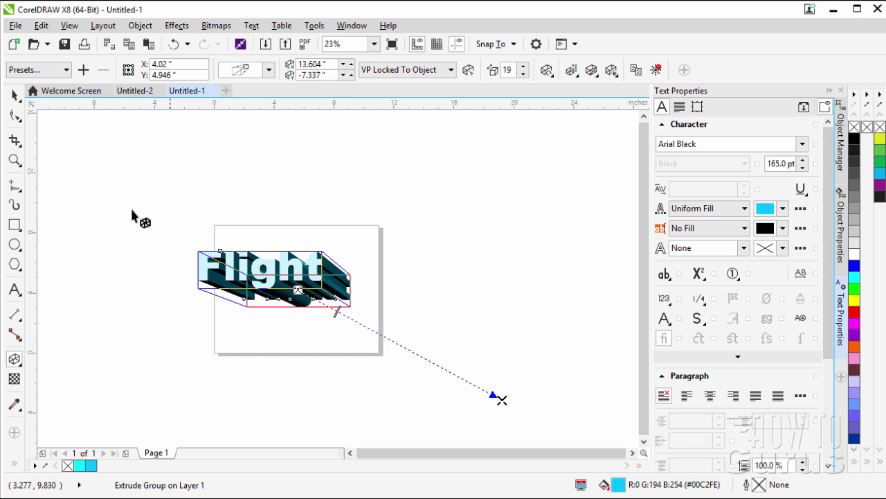
Undo the vanishing point and depth adjustments on the extruded Flight text.
{"action": "left_click", "coordinate": [173, 45]}
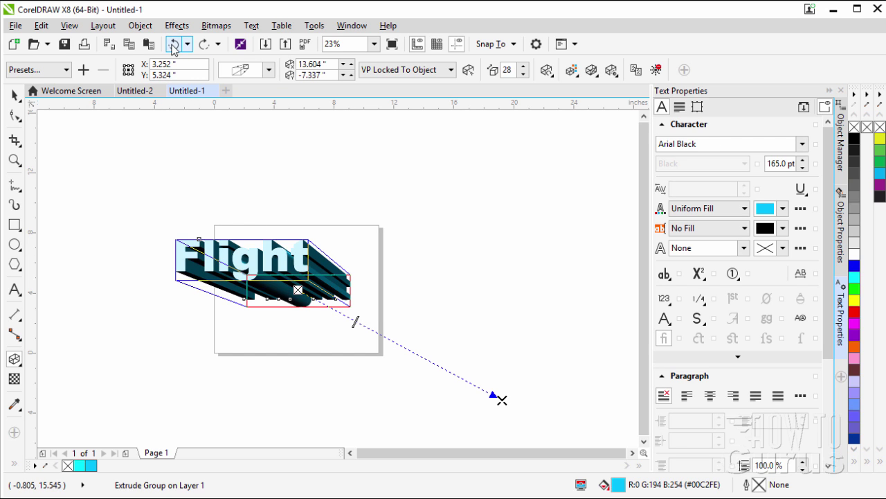
{"action": "left_click", "coordinate": [173, 45]}
{"action": "left_click", "coordinate": [173, 45]}
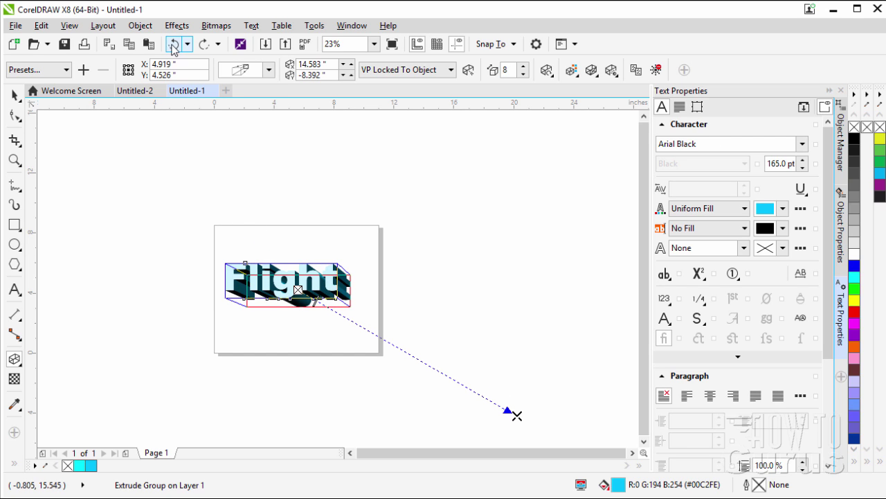
Change the Flight text's extrusion type to the parallel one that recedes behind the letters.
{"action": "left_click", "coordinate": [14, 94]}
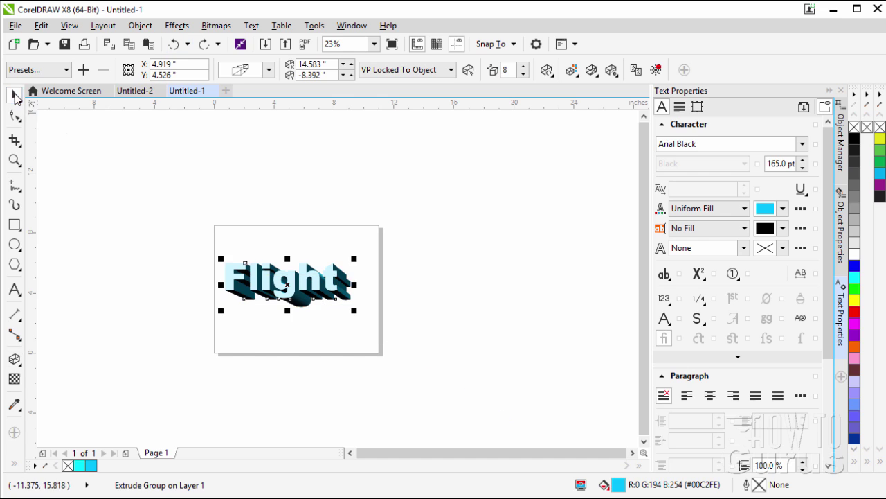
{"action": "left_click", "coordinate": [14, 160]}
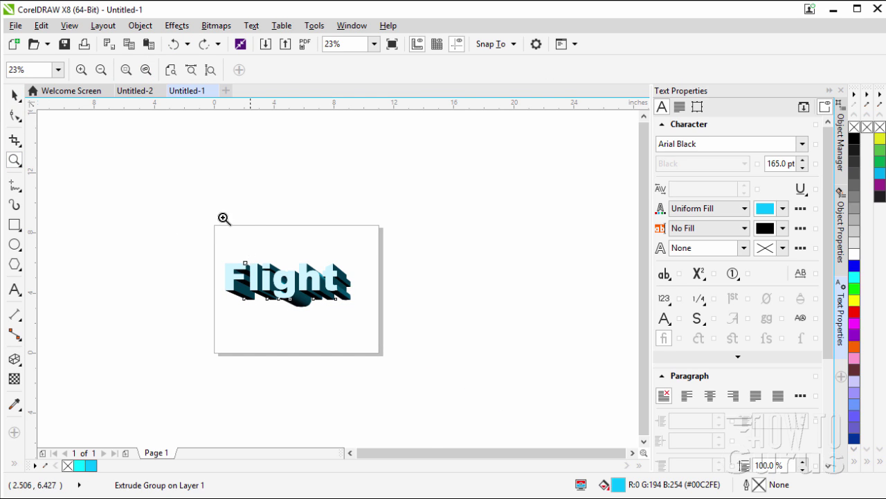
{"action": "left_click", "coordinate": [146, 70]}
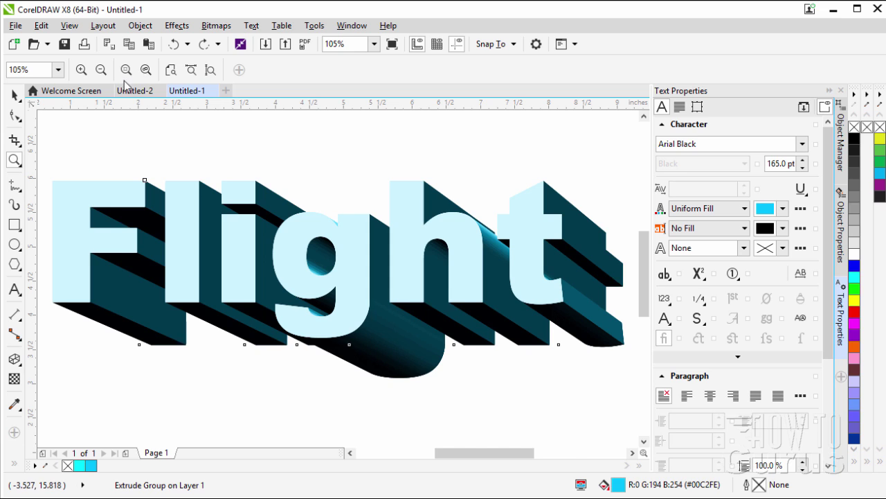
{"action": "left_click", "coordinate": [208, 75]}
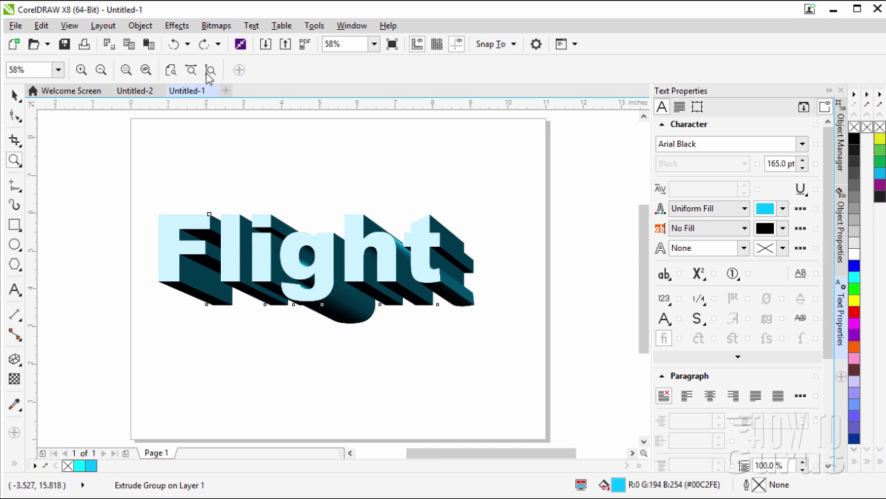
{"action": "left_click", "coordinate": [14, 95]}
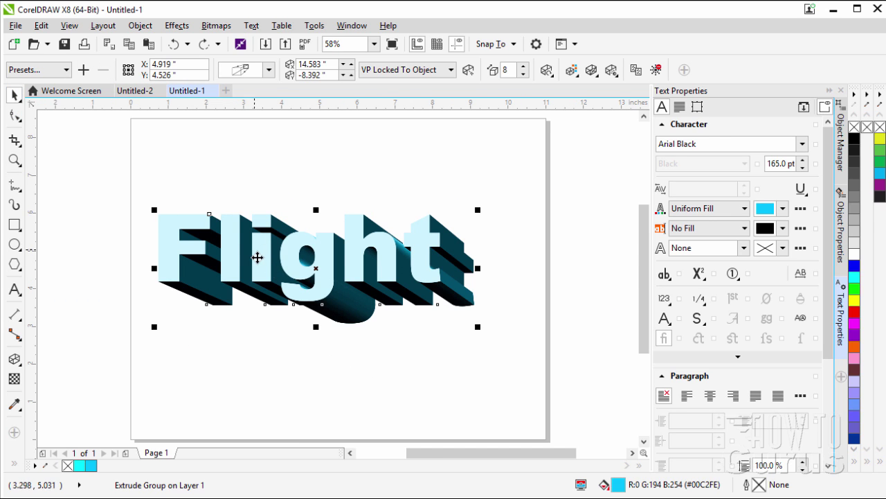
{"action": "left_click", "coordinate": [15, 359]}
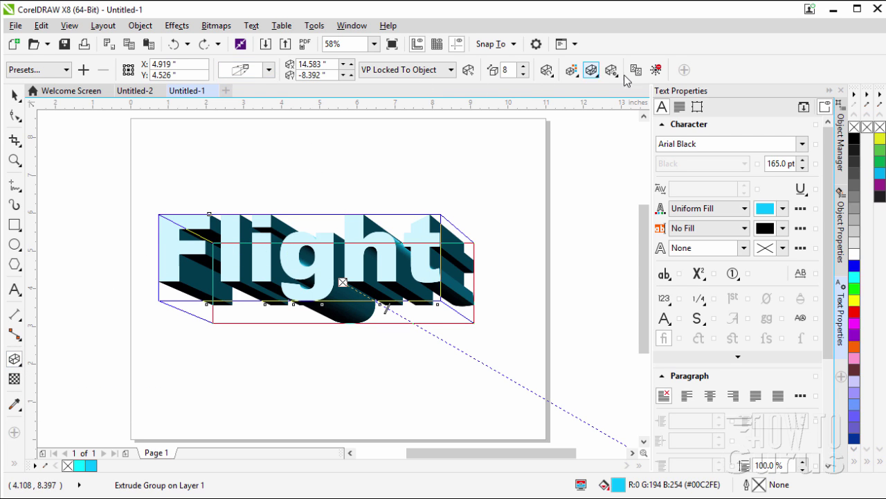
{"action": "left_click", "coordinate": [270, 70]}
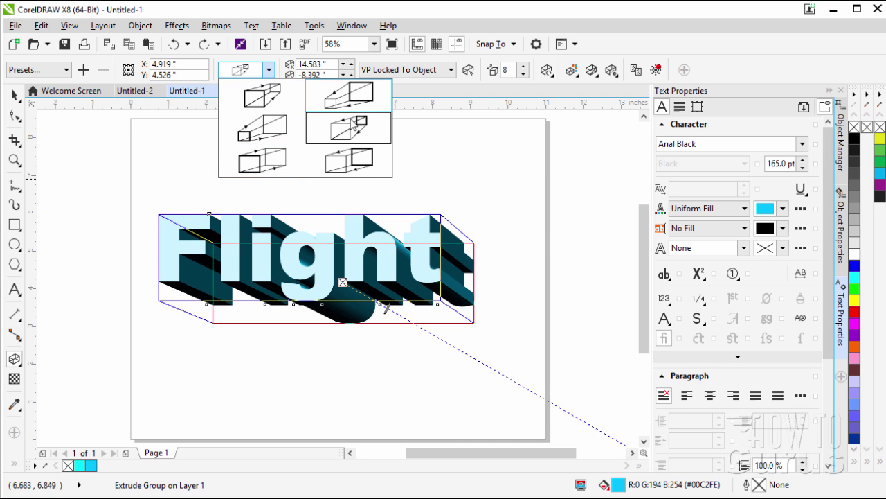
{"action": "left_click", "coordinate": [261, 165]}
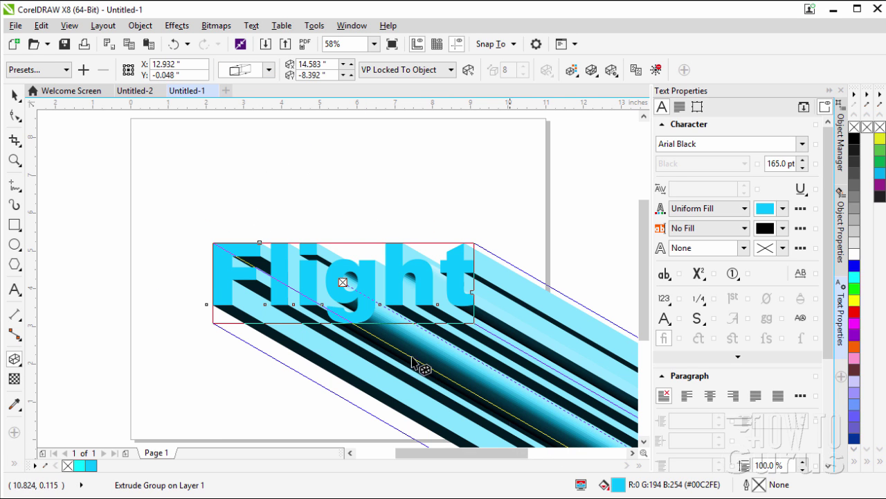
{"action": "left_click", "coordinate": [269, 70]}
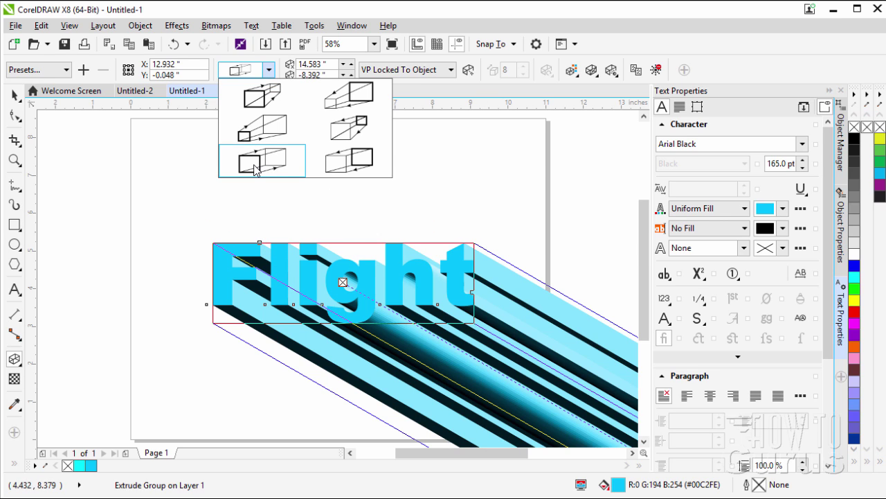
{"action": "left_click", "coordinate": [254, 169]}
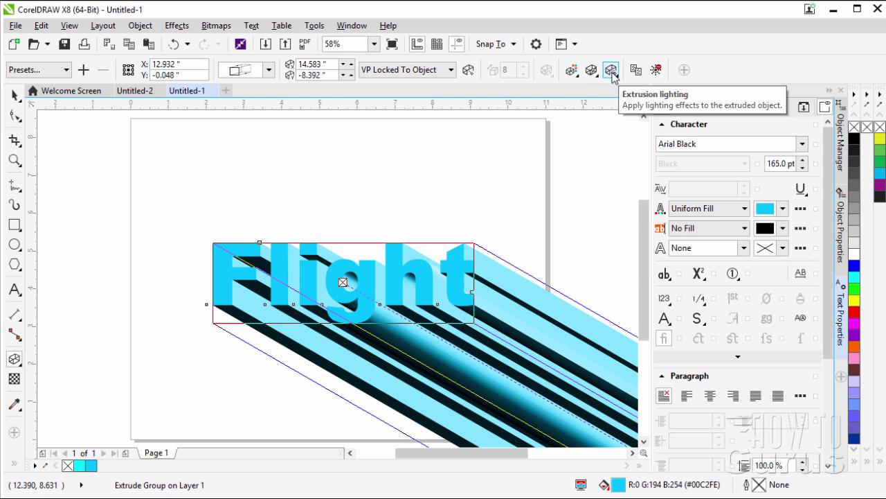
Set the Flight text's extrusion to use a solid color, trying color shading along the way.
{"action": "left_click", "coordinate": [571, 70]}
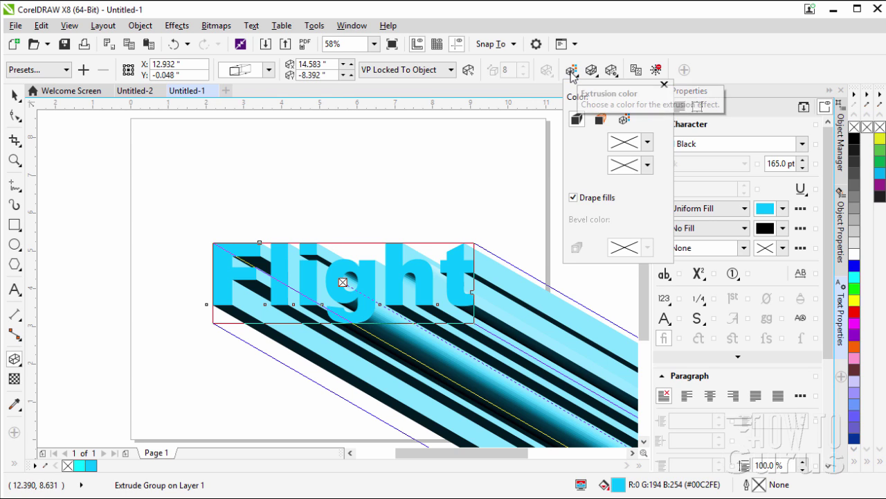
{"action": "left_click", "coordinate": [598, 120]}
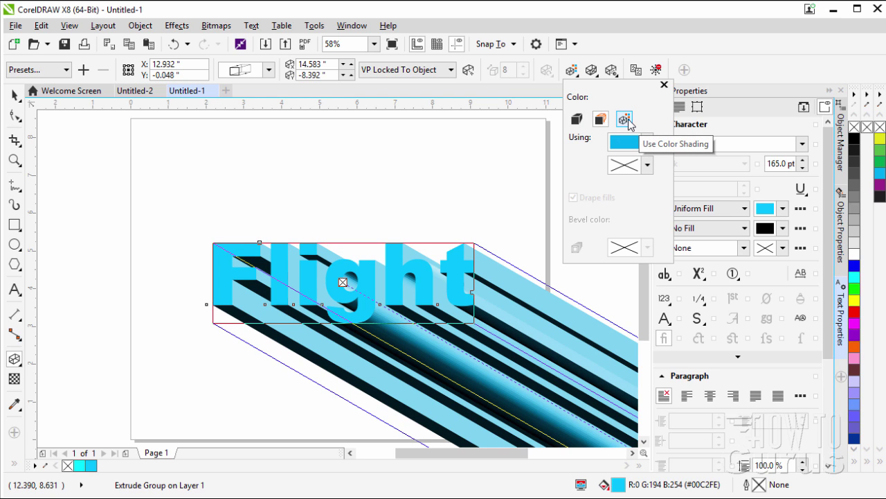
{"action": "left_click", "coordinate": [627, 120]}
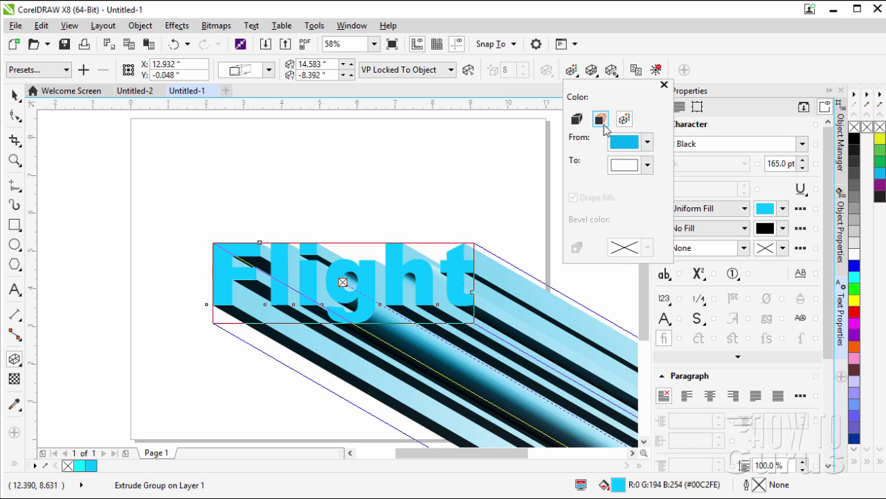
{"action": "left_click", "coordinate": [601, 120]}
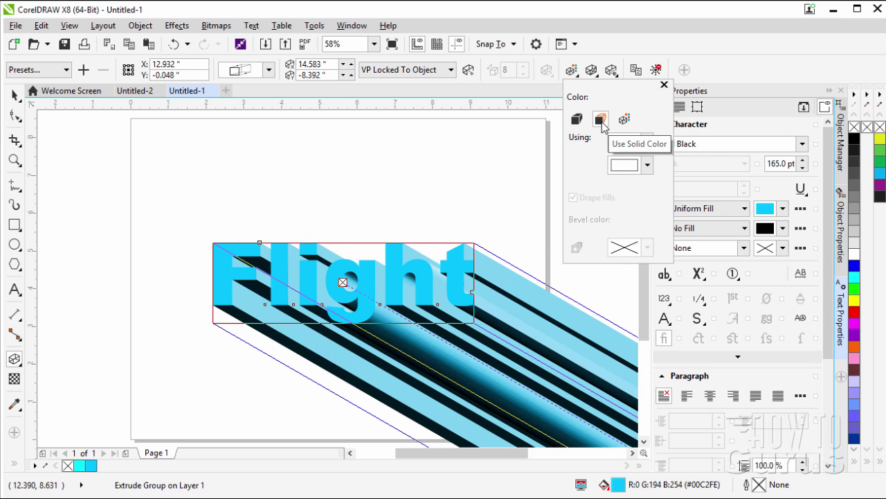
Set the extrusion's solid color to CMYK values C 95, M 49, Y 20 and K 2.
{"action": "left_click", "coordinate": [635, 147]}
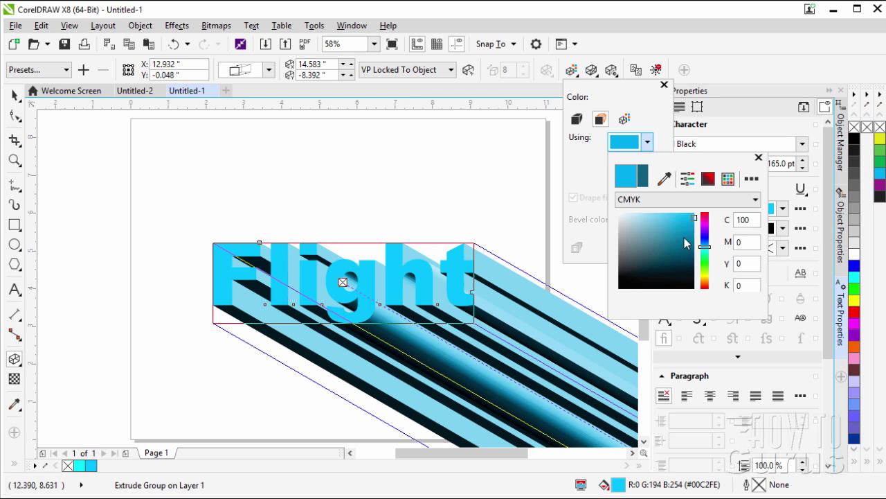
{"action": "left_click", "coordinate": [736, 219]}
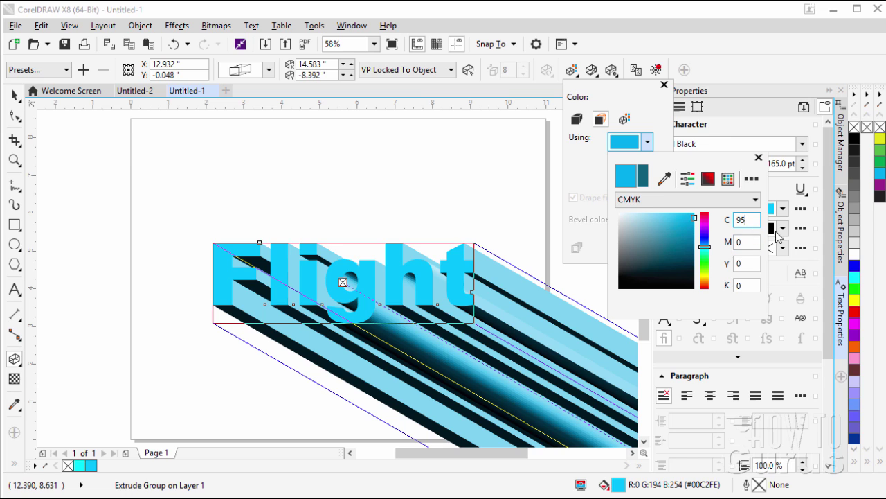
{"action": "left_click", "coordinate": [746, 241]}
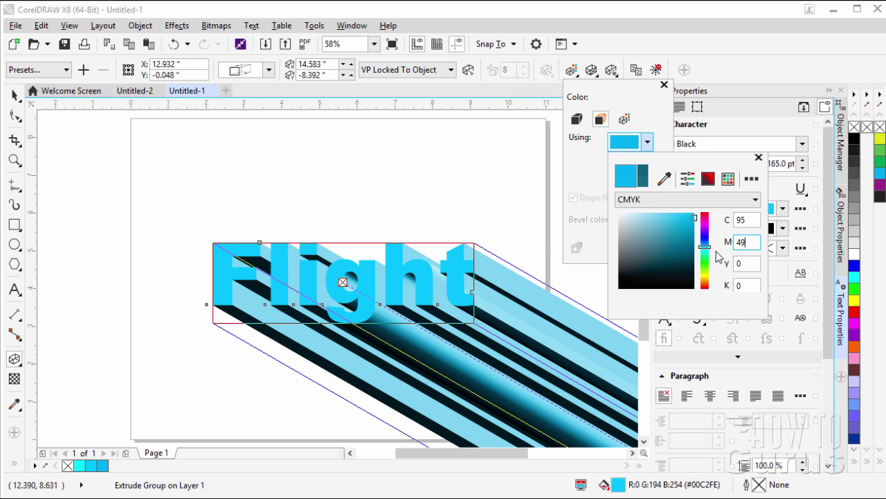
{"action": "type", "text": "49"}
{"action": "left_click", "coordinate": [735, 265]}
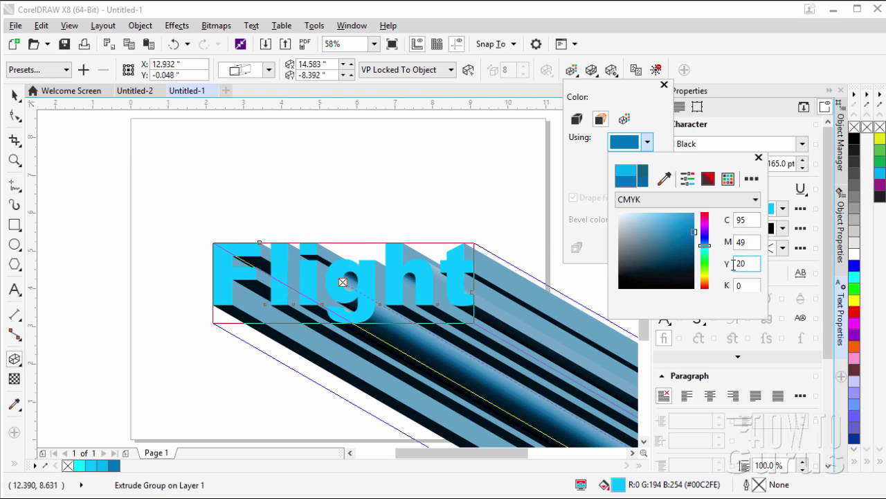
{"action": "left_click", "coordinate": [752, 284]}
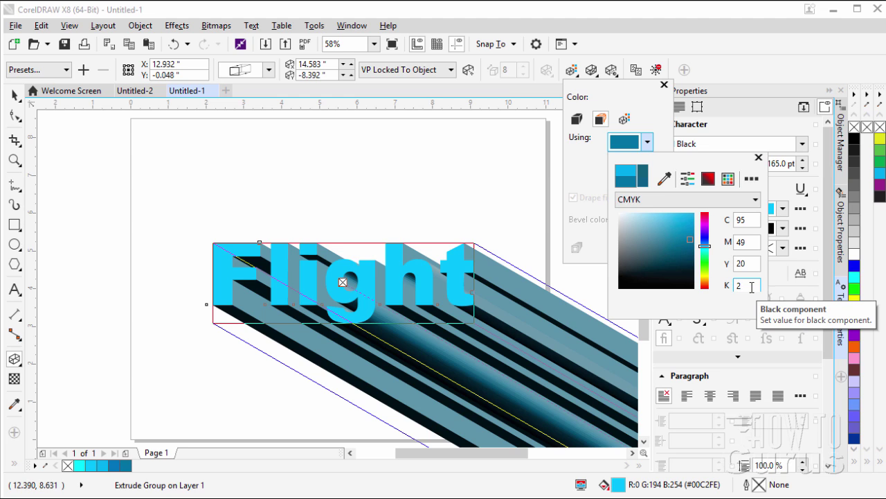
{"action": "left_click", "coordinate": [759, 158]}
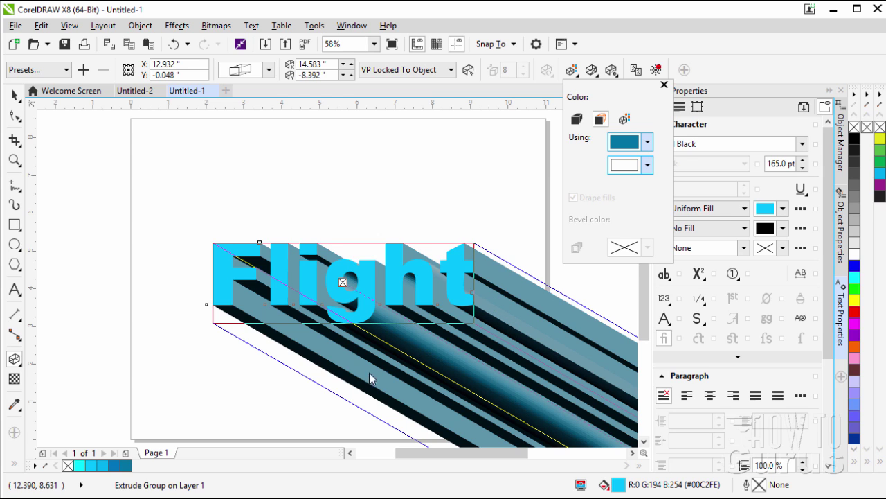
{"action": "left_click", "coordinate": [344, 296]}
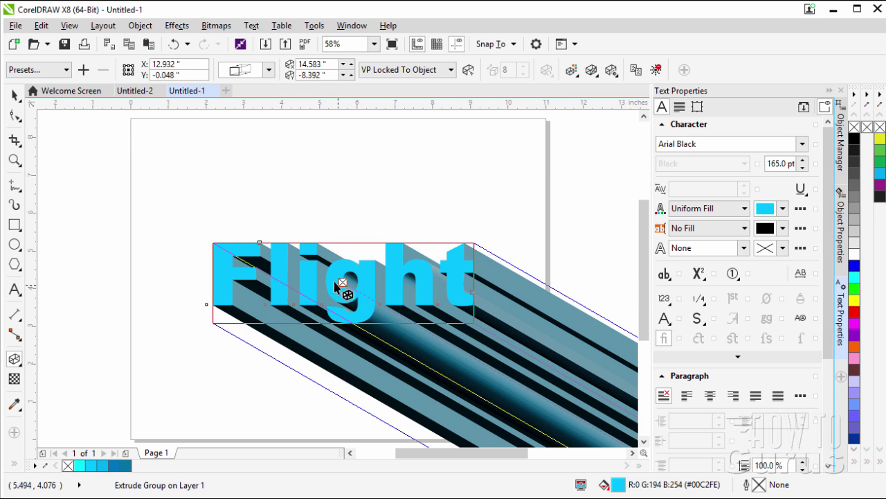
Move the whole extruded Flight text about 0.6 inches to the left and 0.2 inches up.
{"action": "left_click", "coordinate": [13, 95]}
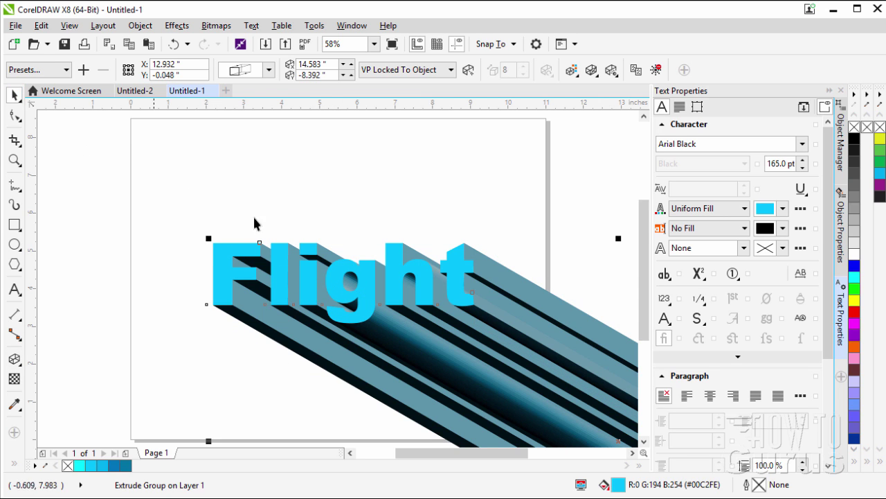
{"action": "left_click_drag", "start_coordinate": [317, 283], "coordinate": [288, 269]}
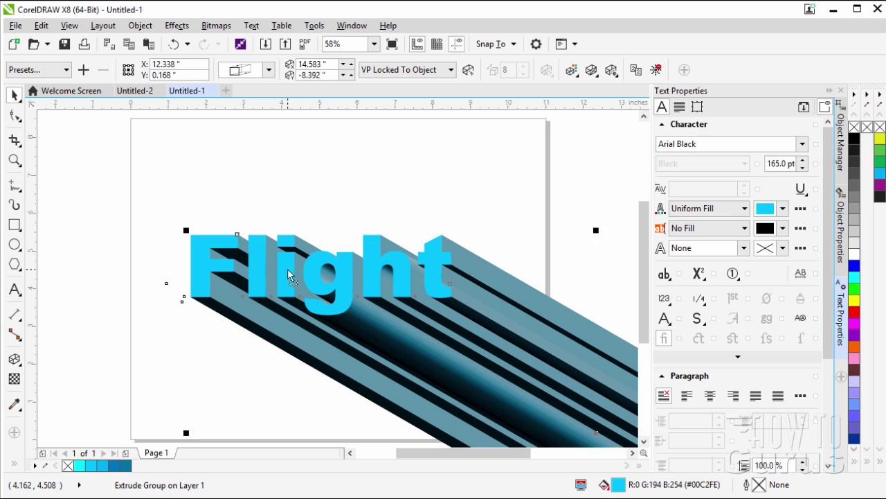
{"action": "left_click", "coordinate": [287, 269]}
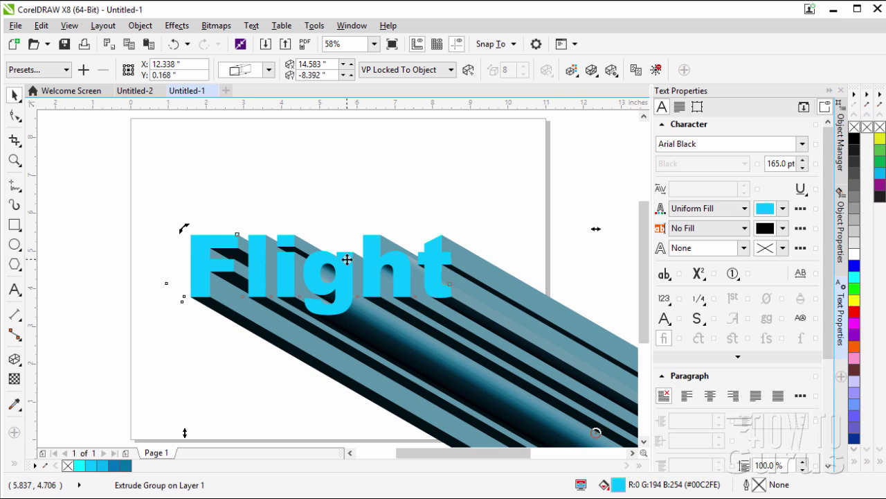
Reselect the Flight text's extrusion for editing and open its lighting settings.
{"action": "left_click", "coordinate": [14, 359]}
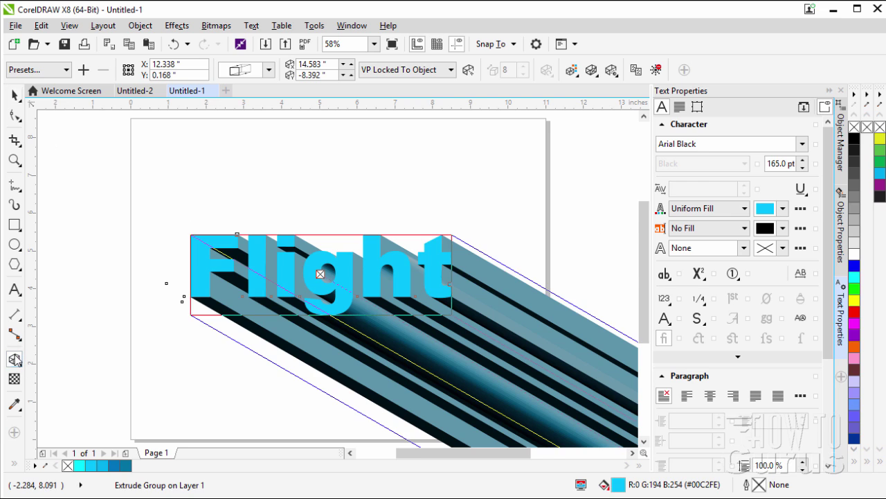
{"action": "left_click", "coordinate": [309, 279]}
{"action": "left_click", "coordinate": [488, 290]}
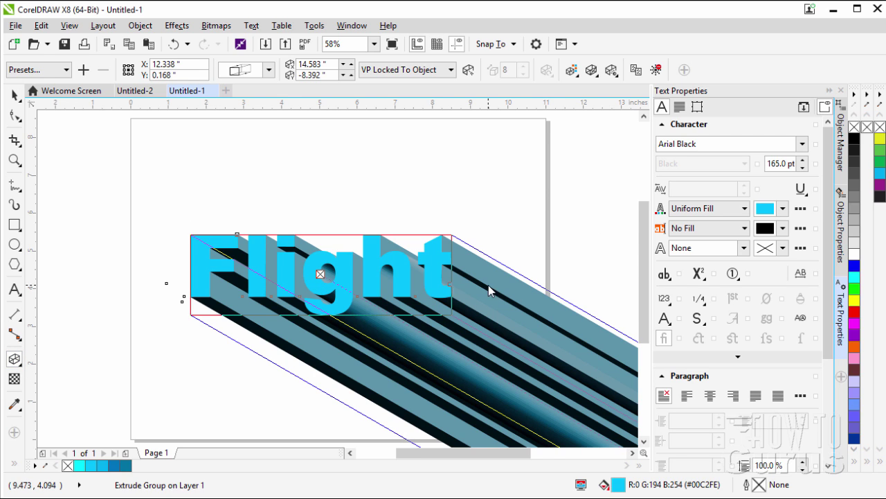
{"action": "left_click", "coordinate": [612, 72]}
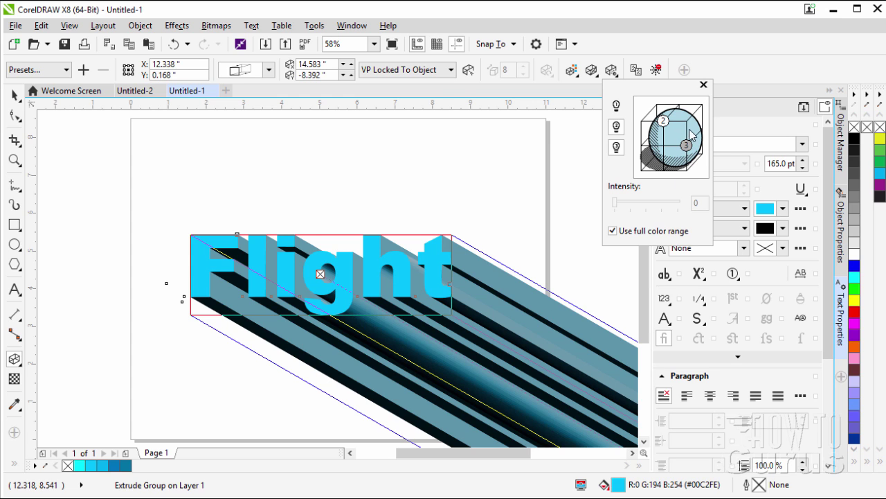
Try lighting the extrusion with light 1 alone at different positions, and restore lights 2 and 3.
{"action": "left_click", "coordinate": [618, 128]}
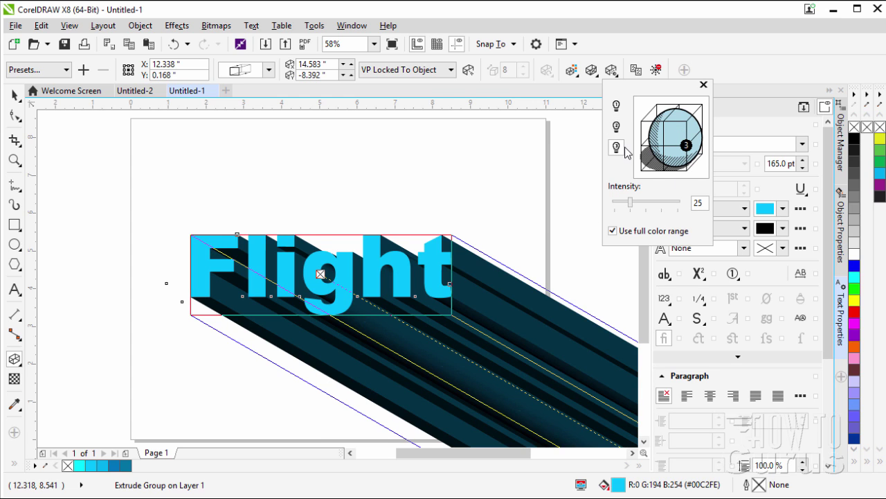
{"action": "left_click", "coordinate": [617, 147]}
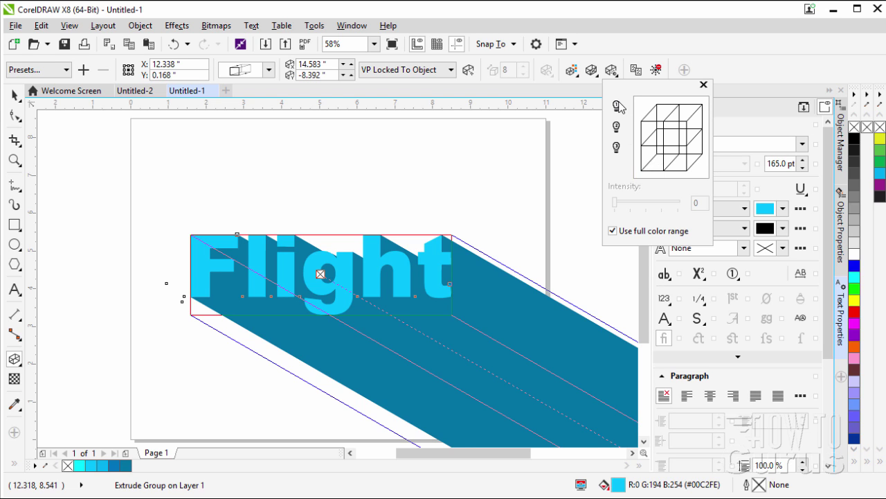
{"action": "left_click", "coordinate": [617, 106]}
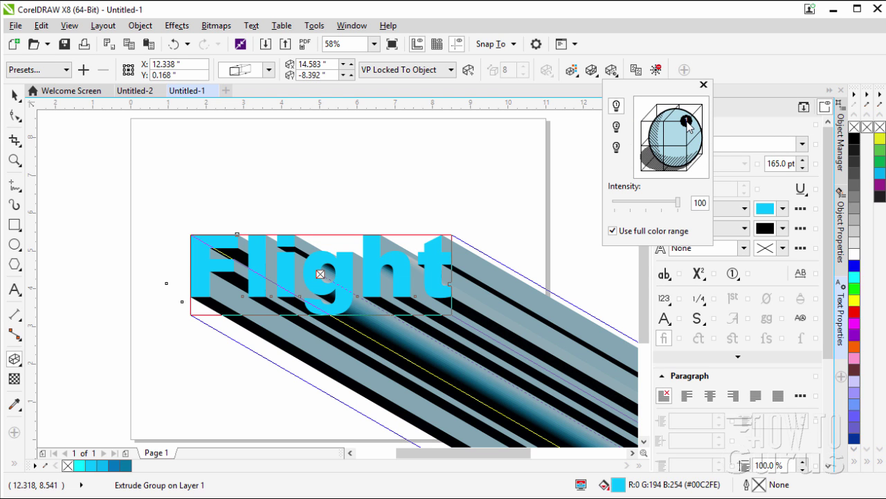
{"action": "left_click_drag", "start_coordinate": [686, 122], "coordinate": [701, 105]}
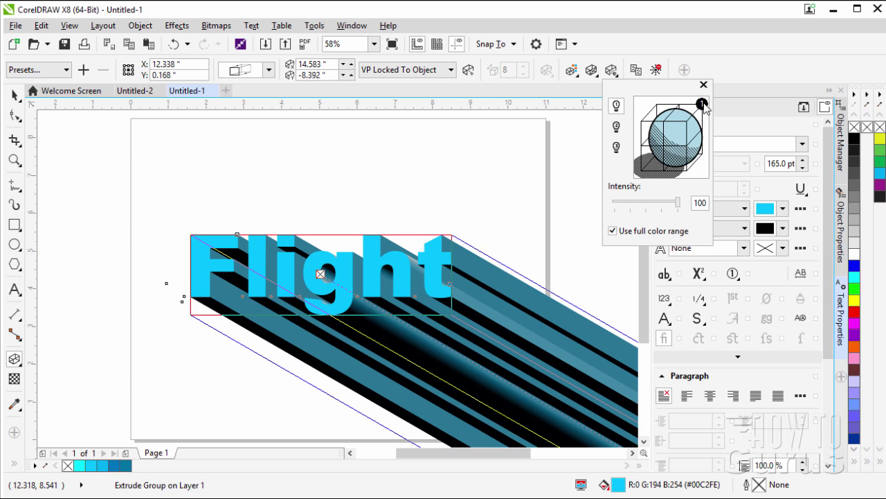
{"action": "mouse_move", "coordinate": [693, 106]}
{"action": "left_mouse_down"}
{"action": "mouse_move", "coordinate": [679, 104]}
{"action": "mouse_move", "coordinate": [688, 119]}
{"action": "left_mouse_up"}
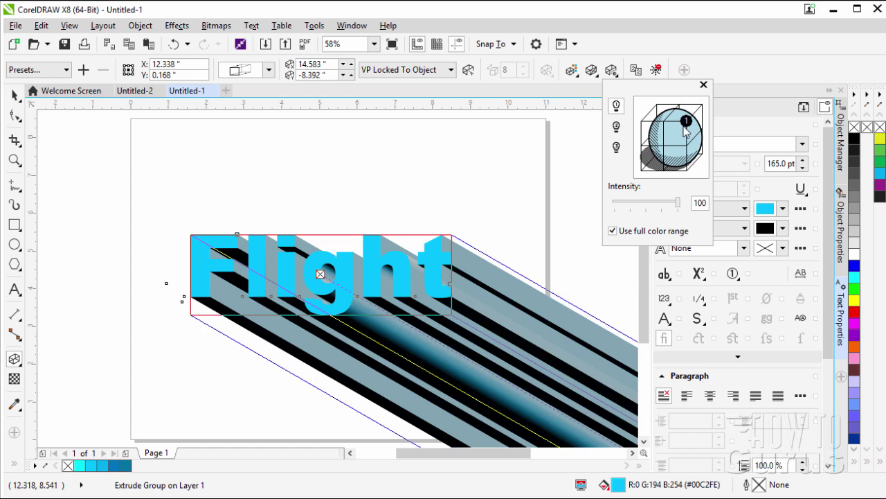
{"action": "left_click", "coordinate": [616, 127]}
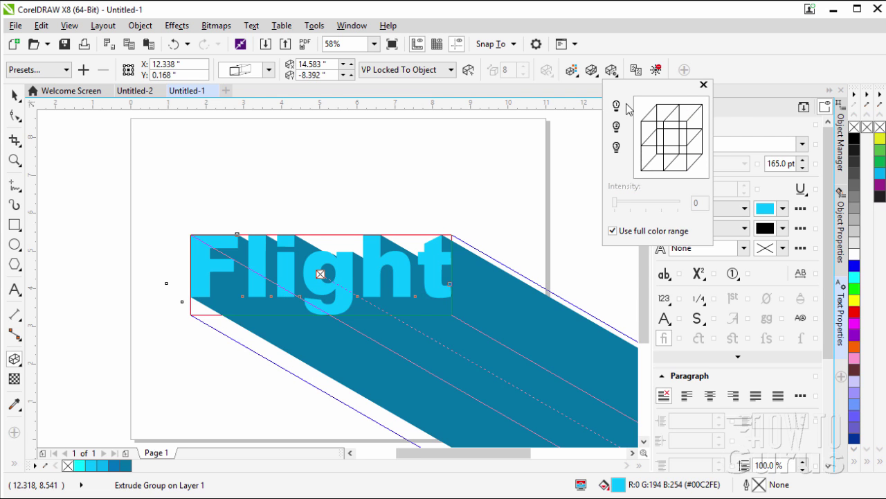
{"action": "left_click", "coordinate": [617, 148]}
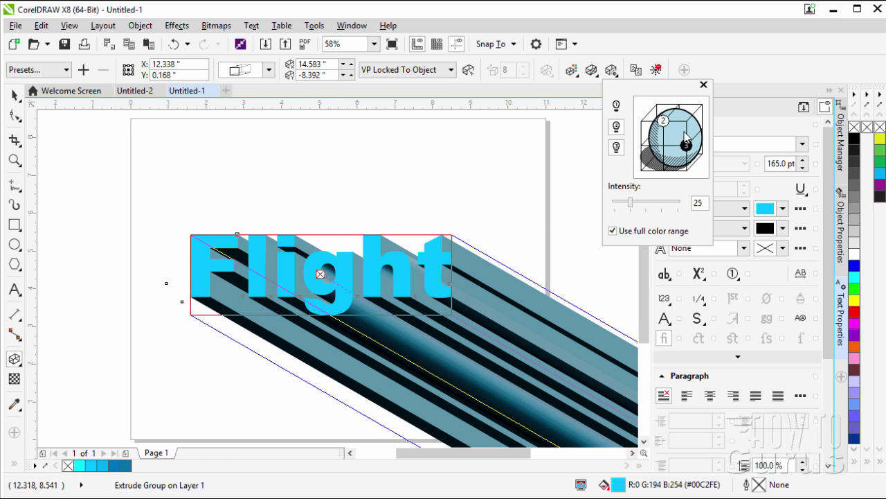
Try intensity 29 on light 3 and intensities 89 and 0 on light 2, returning light 2 to 100.
{"action": "left_click_drag", "start_coordinate": [631, 202], "coordinate": [633, 203]}
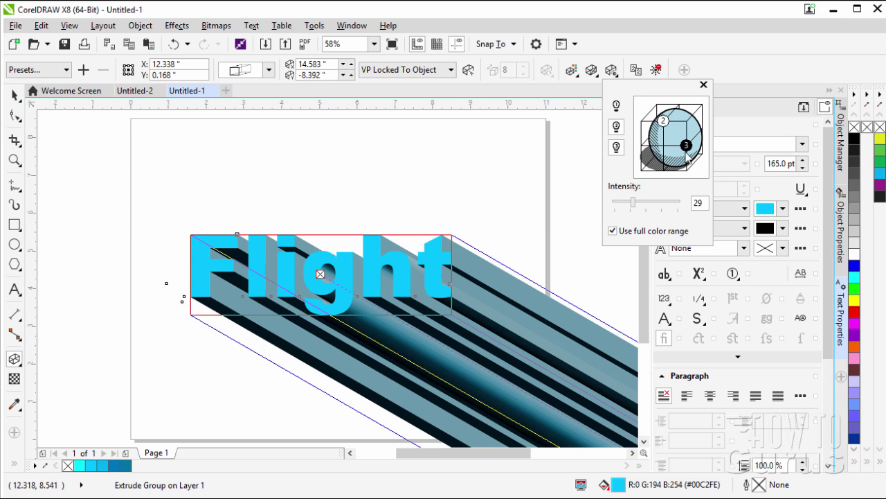
{"action": "left_click", "coordinate": [662, 122]}
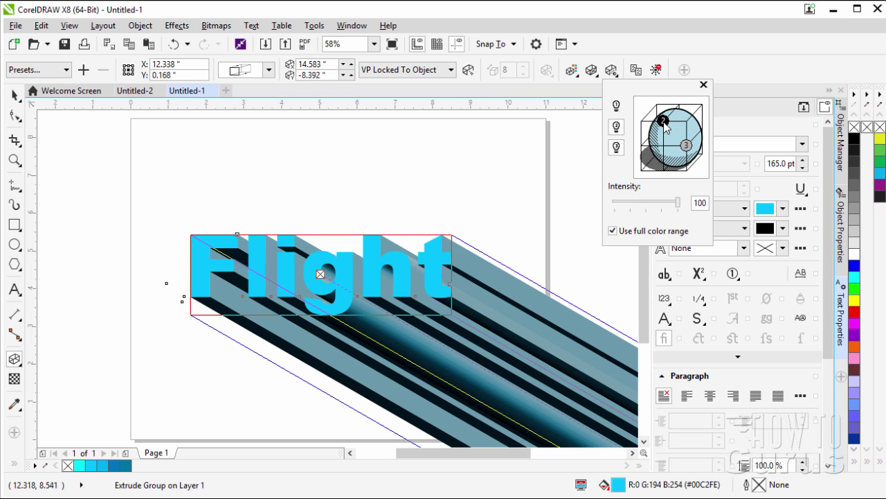
{"action": "mouse_move", "coordinate": [678, 203]}
{"action": "left_mouse_down"}
{"action": "mouse_move", "coordinate": [648, 202]}
{"action": "mouse_move", "coordinate": [671, 202]}
{"action": "left_mouse_up"}
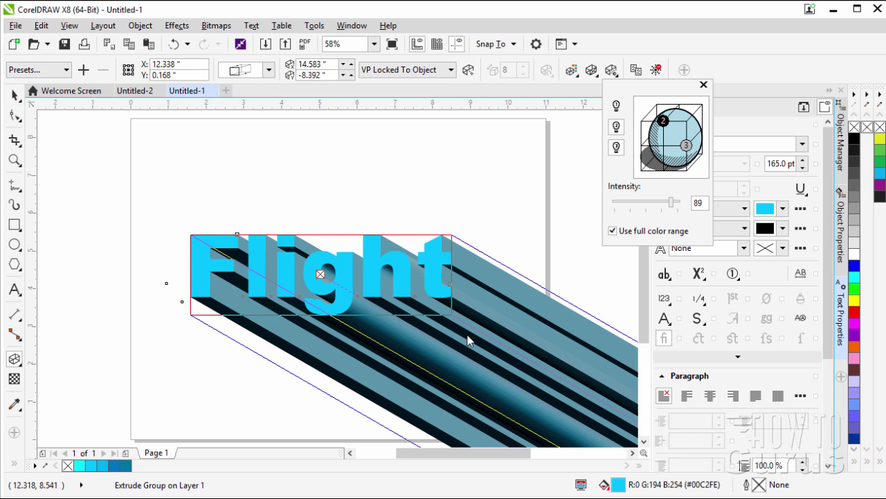
{"action": "left_click", "coordinate": [678, 205]}
{"action": "left_click", "coordinate": [615, 200]}
{"action": "left_click_drag", "start_coordinate": [615, 200], "coordinate": [618, 203]}
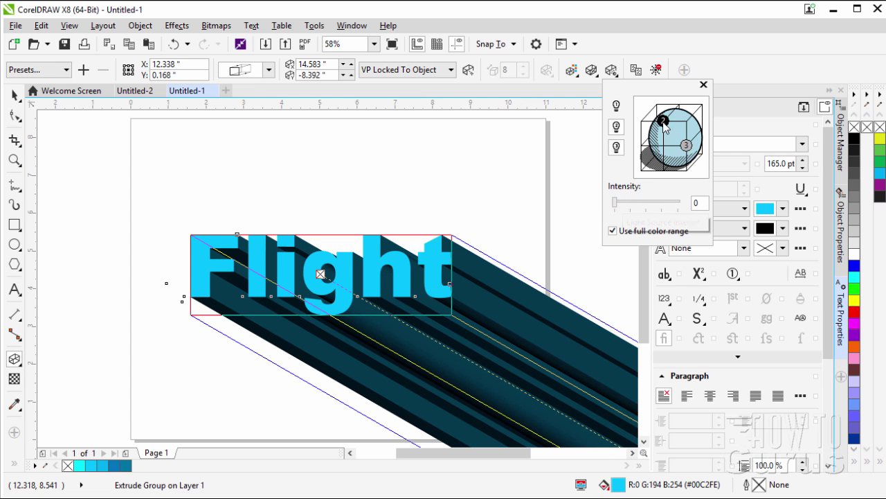
{"action": "left_click_drag", "start_coordinate": [618, 206], "coordinate": [684, 201]}
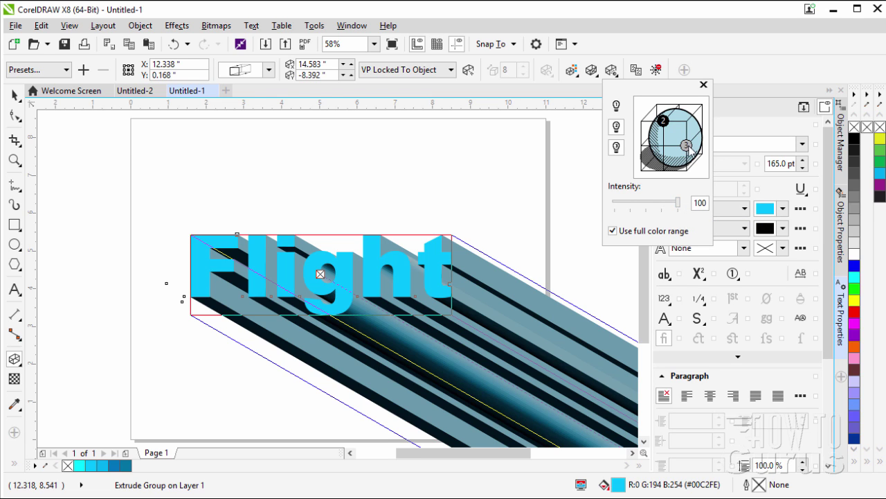
Set the intensity of light 3 to 22 and close the lighting settings.
{"action": "left_click", "coordinate": [686, 145]}
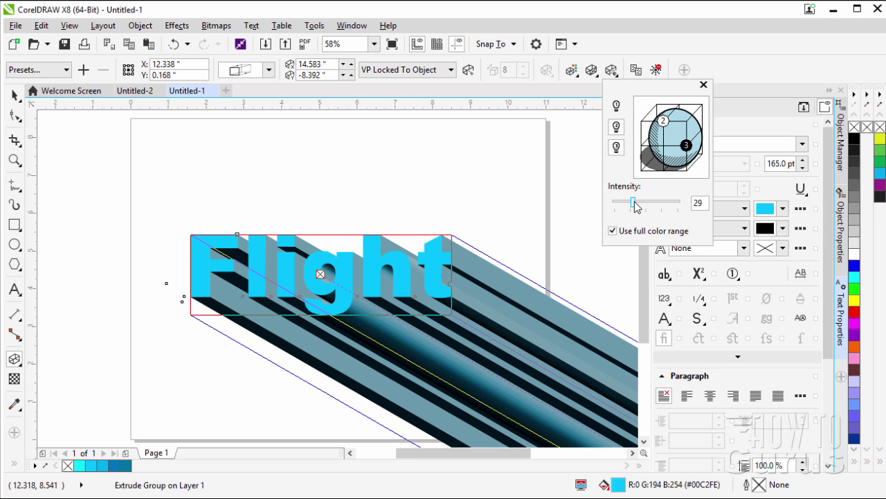
{"action": "mouse_move", "coordinate": [635, 207]}
{"action": "left_mouse_down"}
{"action": "mouse_move", "coordinate": [657, 209]}
{"action": "mouse_move", "coordinate": [618, 201]}
{"action": "mouse_move", "coordinate": [628, 204]}
{"action": "left_mouse_up"}
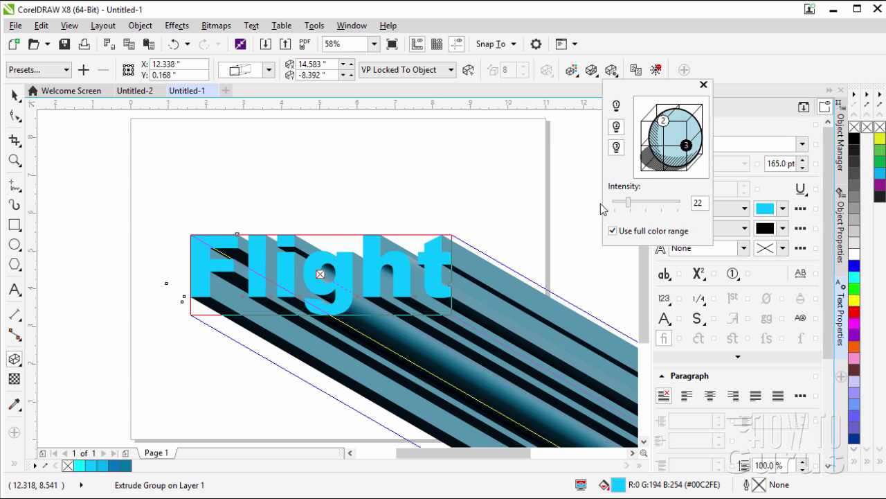
{"action": "left_click", "coordinate": [704, 84]}
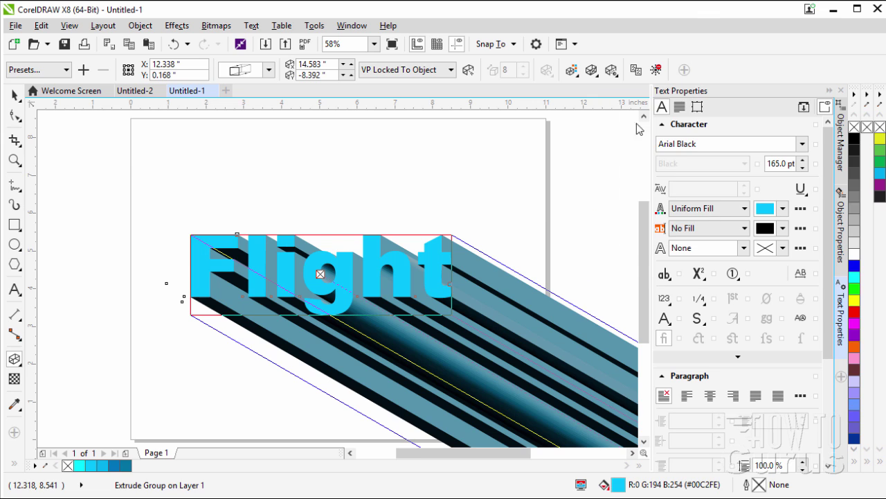
Rotate the extruded Flight text to 345 degrees and move it slightly down and to the left on the page.
{"action": "left_click", "coordinate": [15, 95]}
{"action": "key", "text": "ctrl+z"}
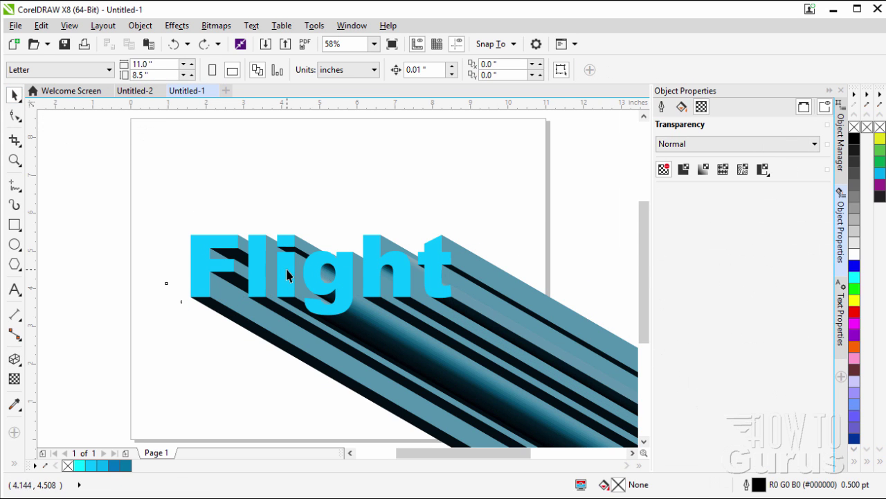
{"action": "left_click", "coordinate": [287, 275]}
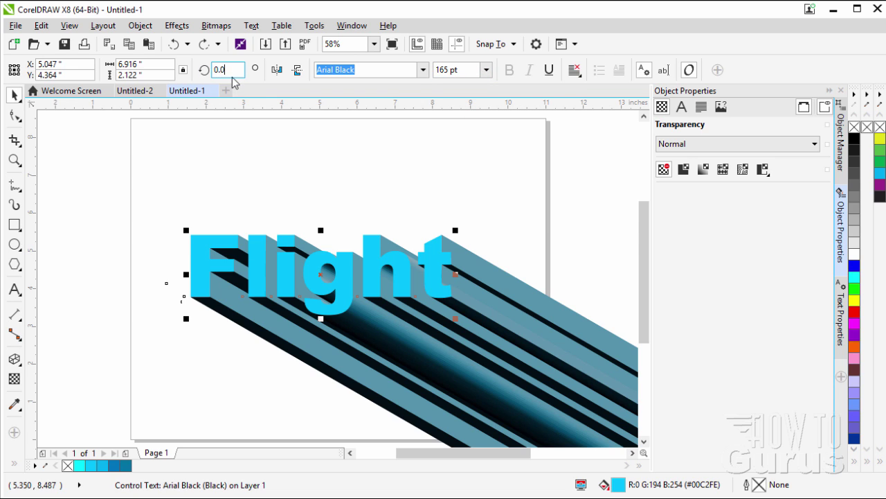
{"action": "left_click_drag", "start_coordinate": [232, 72], "coordinate": [207, 72]}
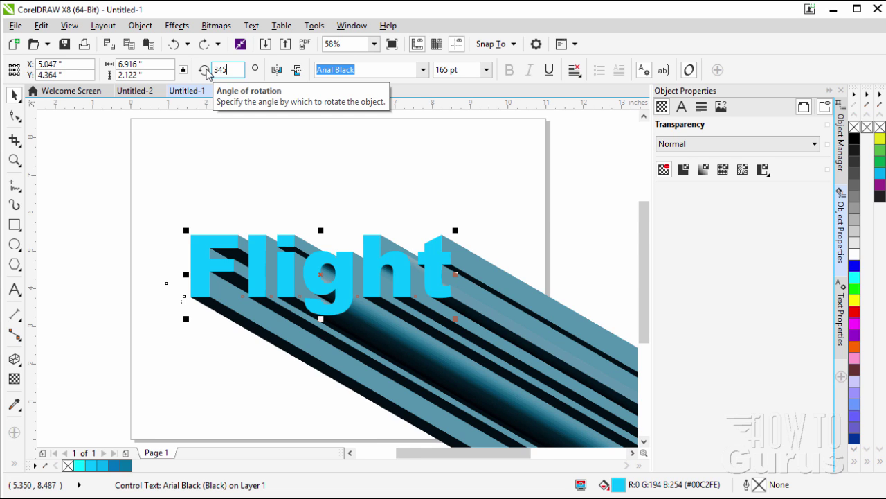
{"action": "key", "text": "Return"}
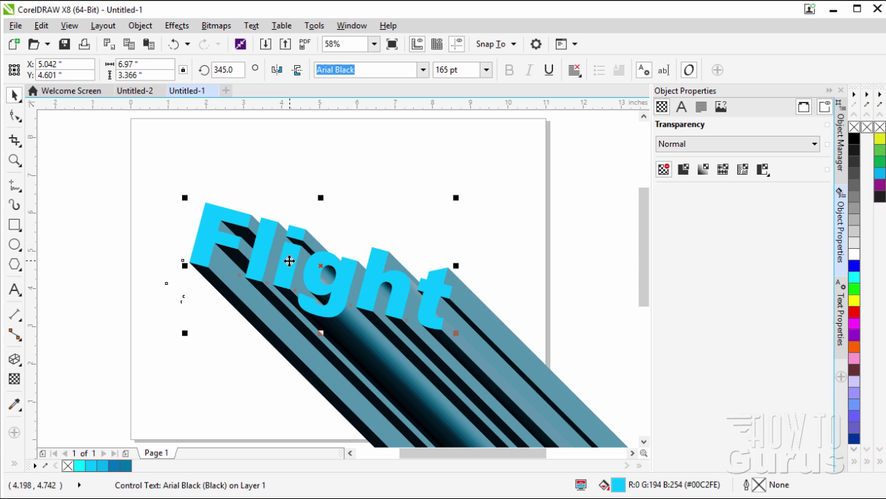
{"action": "left_click_drag", "start_coordinate": [289, 261], "coordinate": [283, 270]}
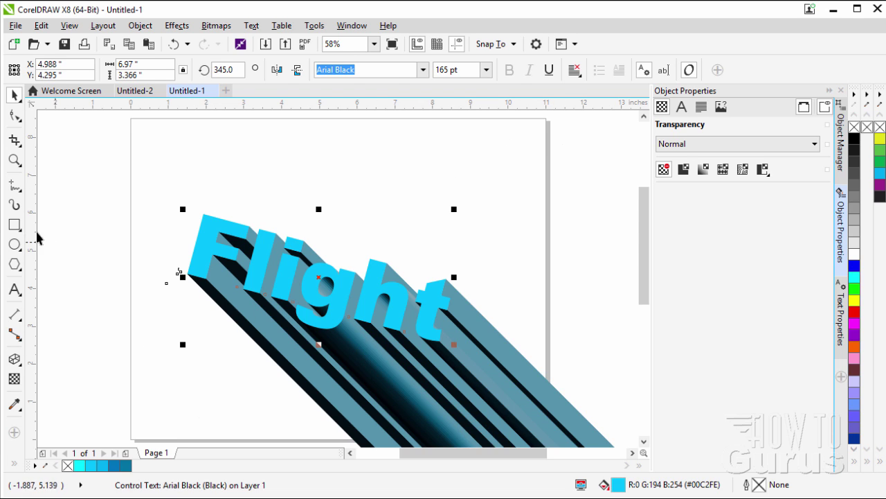
Draw a rectangle about 11.29 by 8.70 inches that covers the whole page.
{"action": "left_click", "coordinate": [14, 226]}
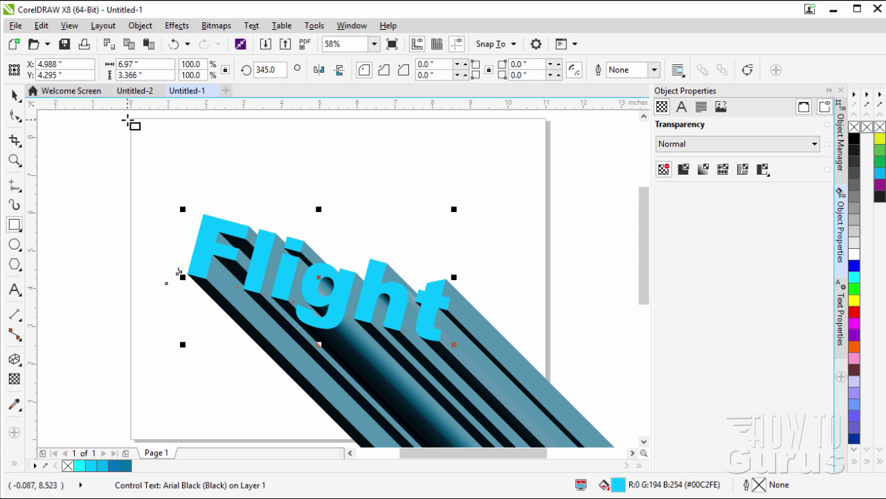
{"action": "left_click_drag", "start_coordinate": [128, 117], "coordinate": [554, 403]}
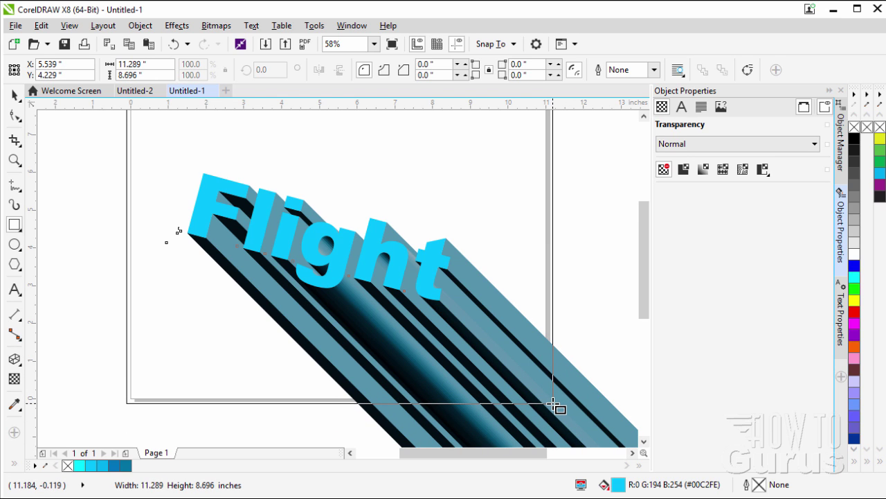
{"action": "left_click_drag", "start_coordinate": [554, 405], "coordinate": [554, 405]}
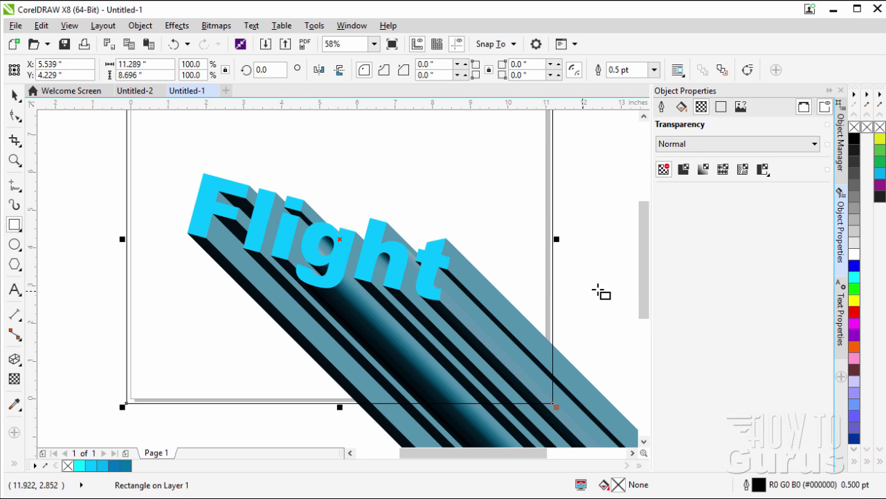
{"action": "scroll", "coordinate": [645, 279], "scroll_direction": "up", "scroll_amount": 2}
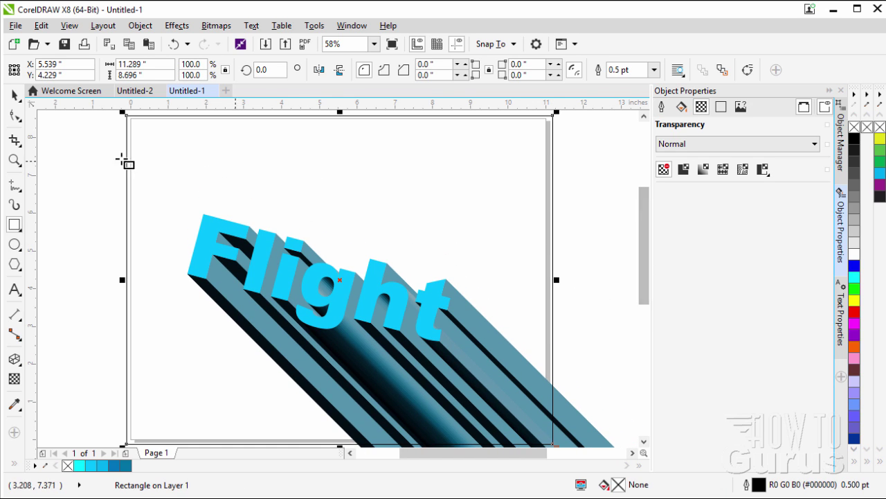
Send the page-sized rectangle to the back of the page, behind the Flight text.
{"action": "left_click", "coordinate": [14, 95]}
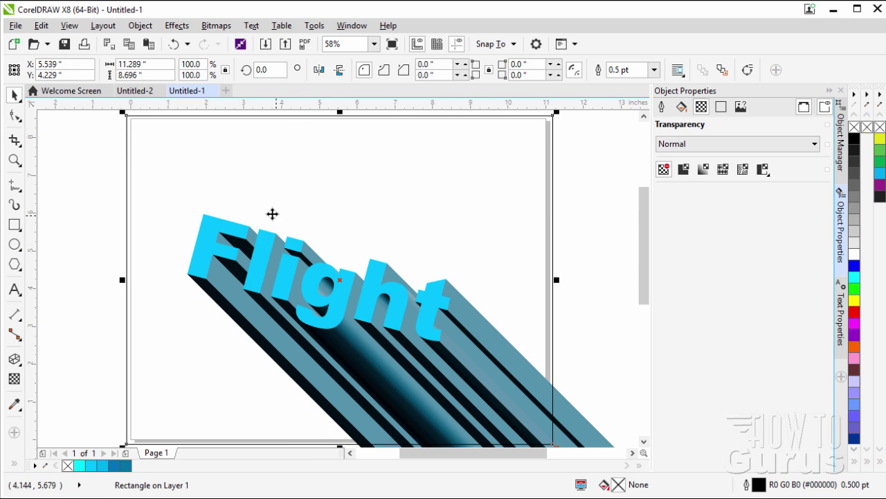
{"action": "right_click", "coordinate": [302, 183]}
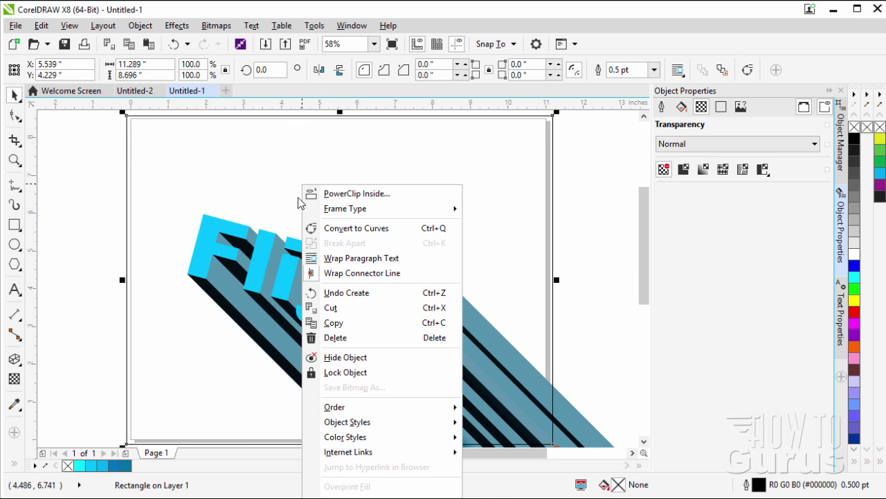
{"action": "mouse_move", "coordinate": [400, 408]}
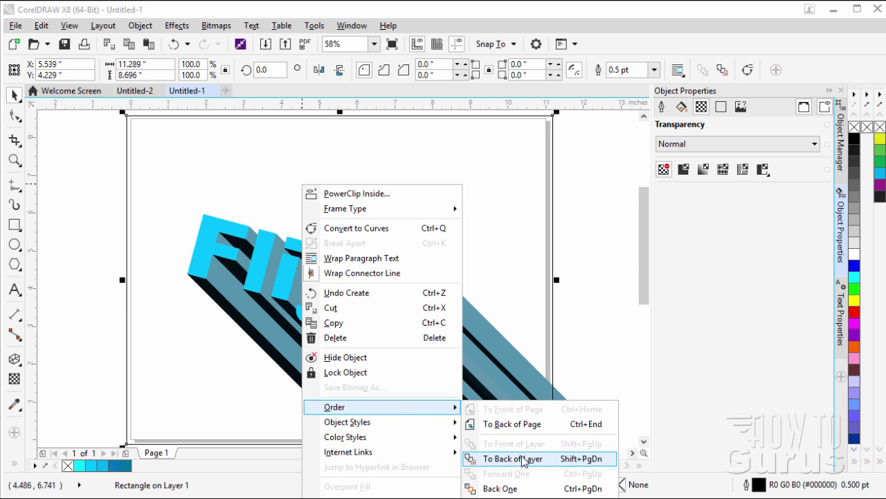
{"action": "left_click", "coordinate": [504, 424]}
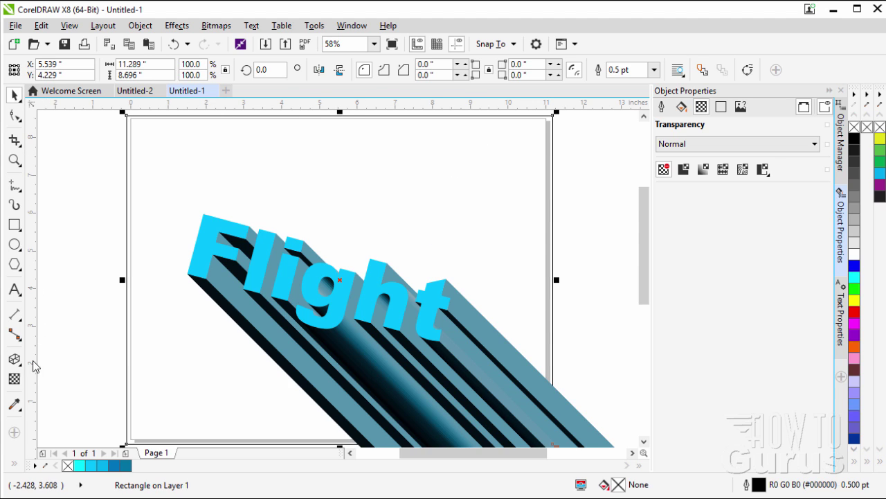
Give the background rectangle a fountain fill running diagonally from black at its lower-left corner to white at its upper edge.
{"action": "left_click", "coordinate": [15, 465]}
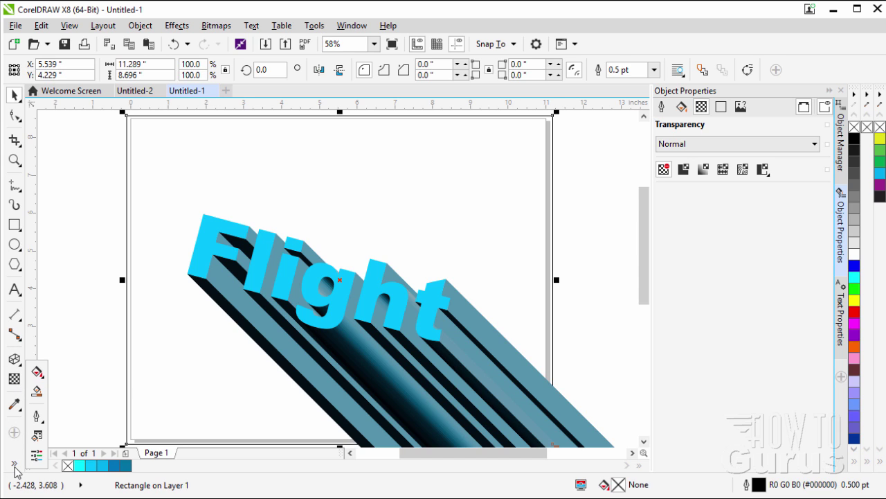
{"action": "left_click", "coordinate": [37, 374]}
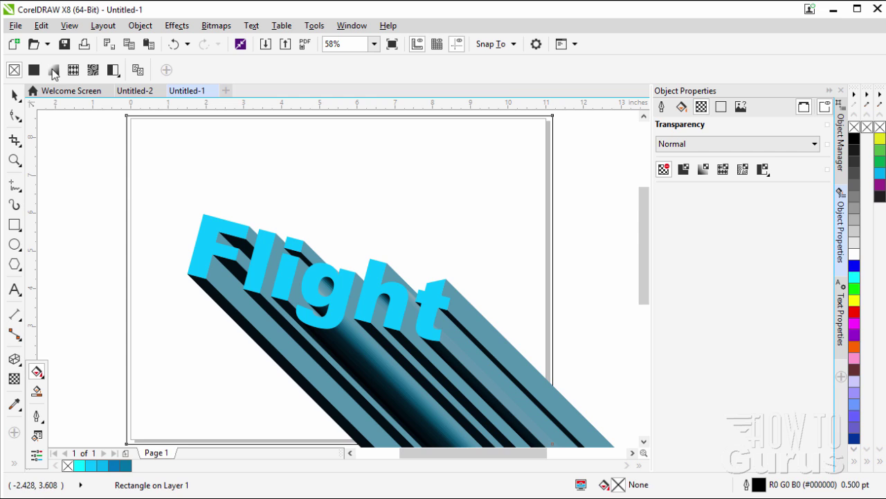
{"action": "left_click", "coordinate": [54, 72]}
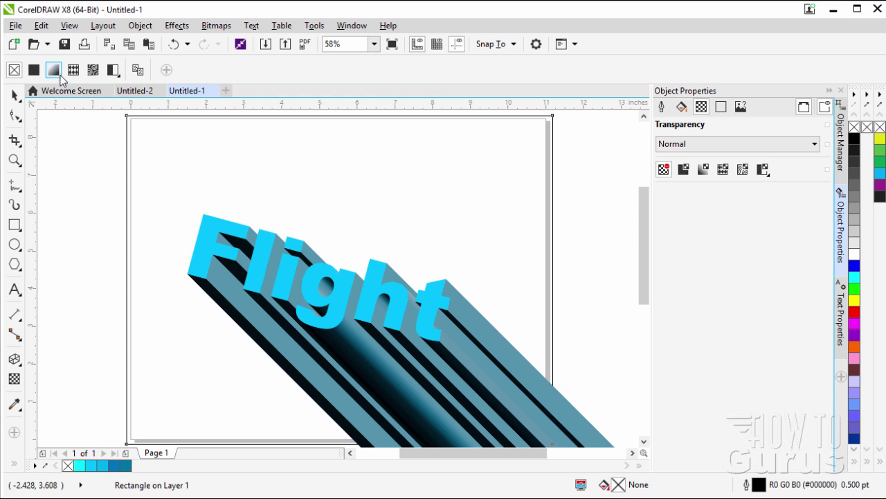
{"action": "left_click", "coordinate": [55, 74]}
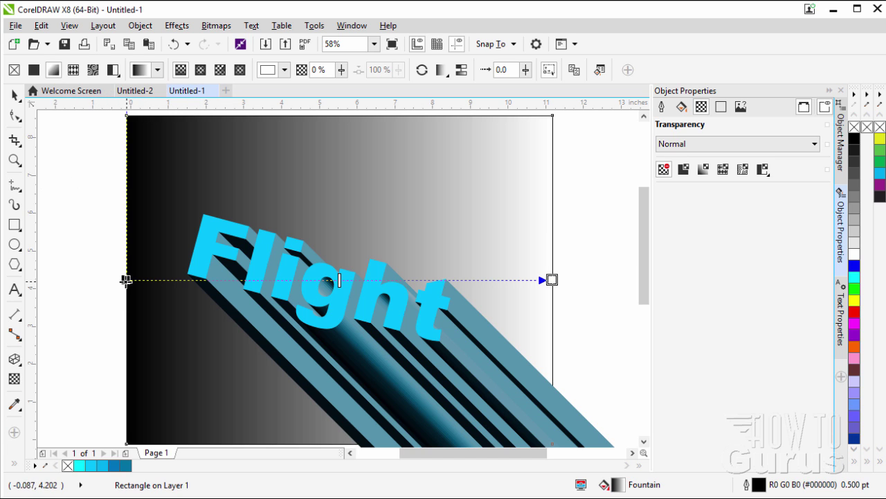
{"action": "left_click_drag", "start_coordinate": [127, 281], "coordinate": [126, 441]}
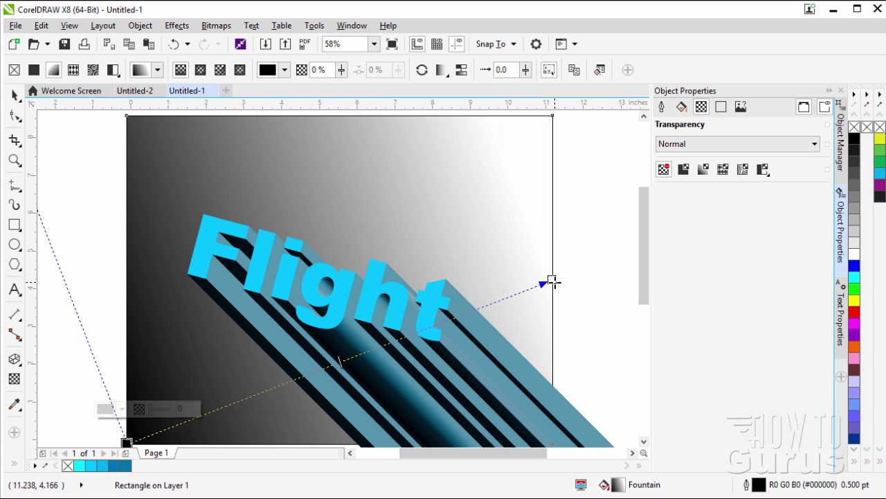
{"action": "left_click_drag", "start_coordinate": [552, 281], "coordinate": [439, 119]}
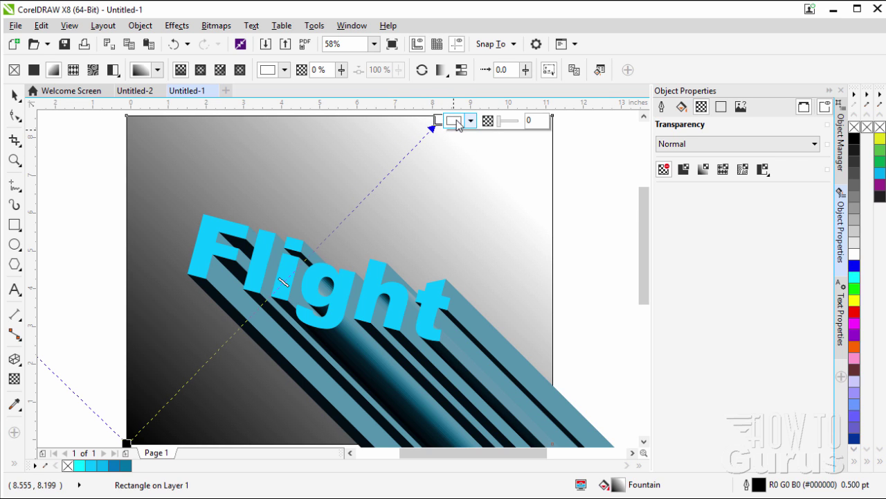
Change the white end color of the background's fountain fill to a golden yellow.
{"action": "left_click", "coordinate": [455, 120]}
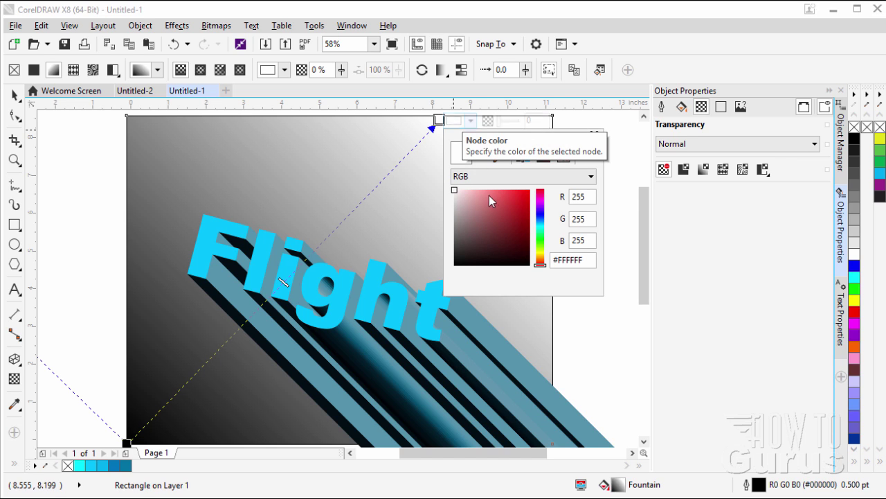
{"action": "left_click", "coordinate": [541, 258]}
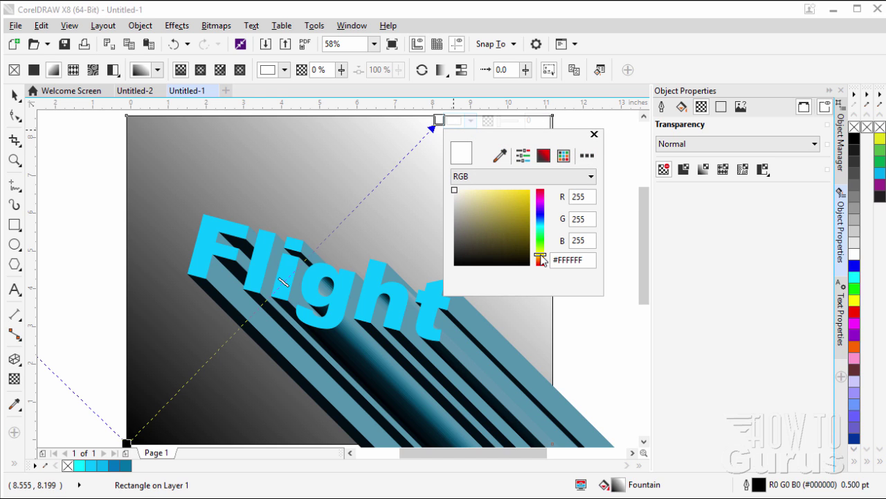
{"action": "left_click", "coordinate": [530, 193]}
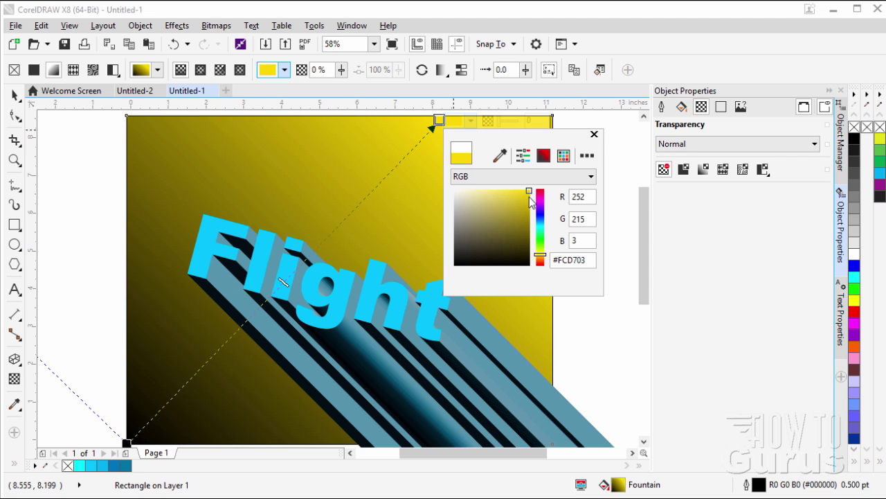
{"action": "left_click_drag", "start_coordinate": [530, 193], "coordinate": [527, 193]}
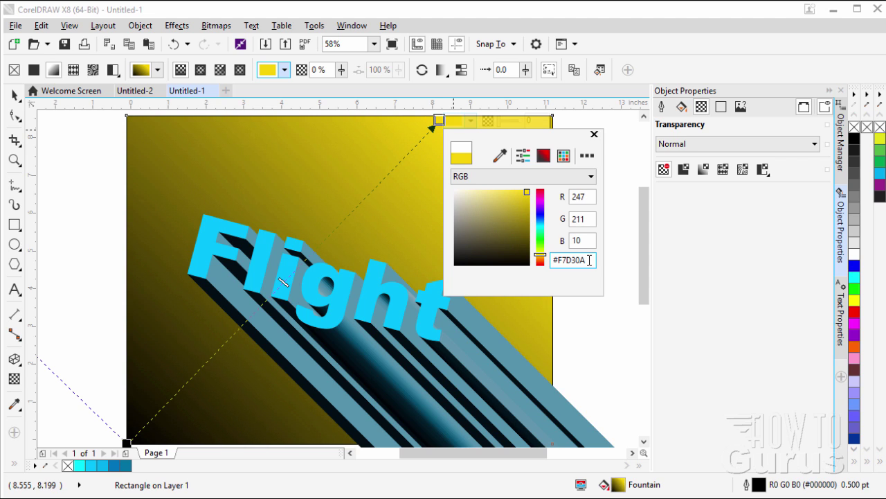
{"action": "left_click_drag", "start_coordinate": [587, 260], "coordinate": [569, 259]}
{"action": "key", "text": "Return"}
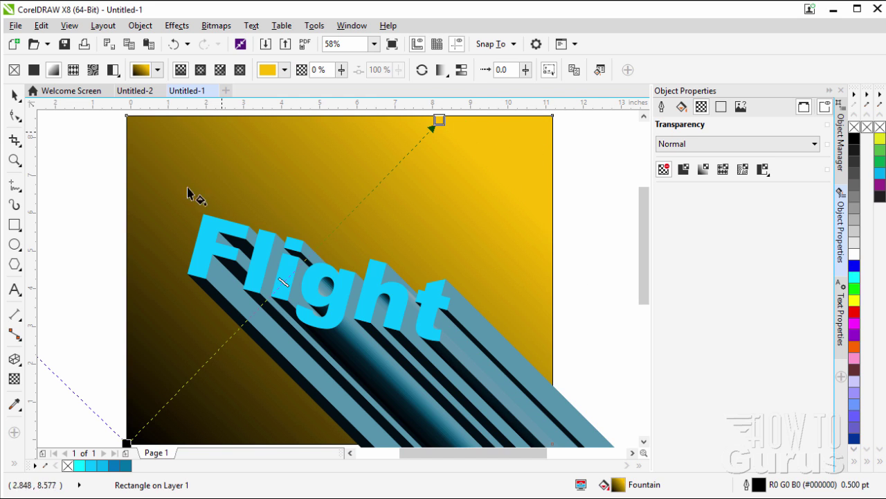
Change the Flight text's character fill from uniform to a fountain fill and deselect the text.
{"action": "left_click", "coordinate": [15, 94]}
{"action": "left_click", "coordinate": [290, 272]}
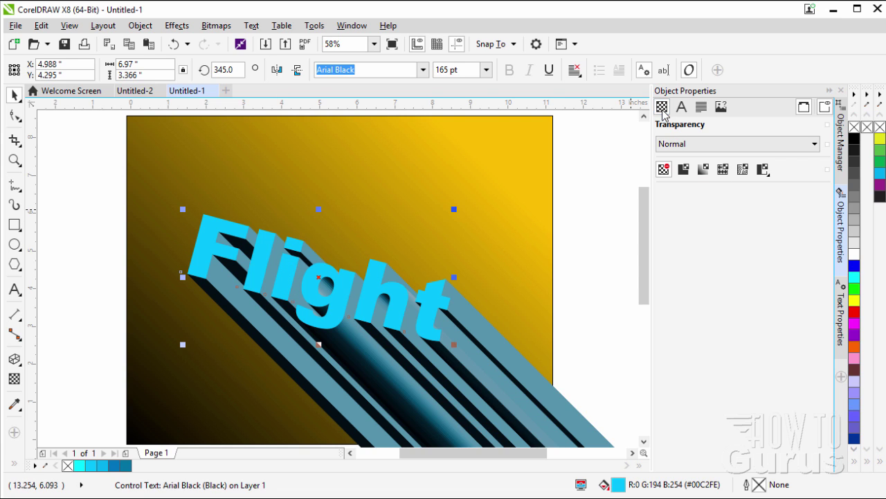
{"action": "left_click", "coordinate": [682, 111]}
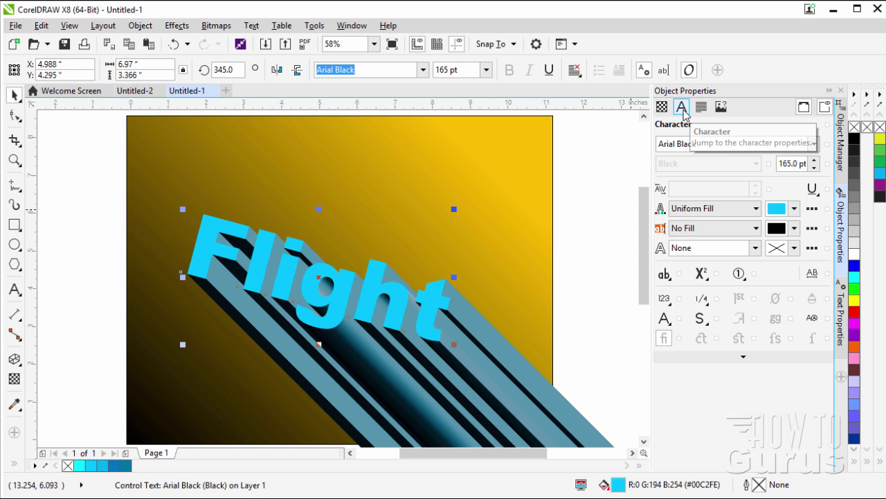
{"action": "left_click", "coordinate": [736, 212]}
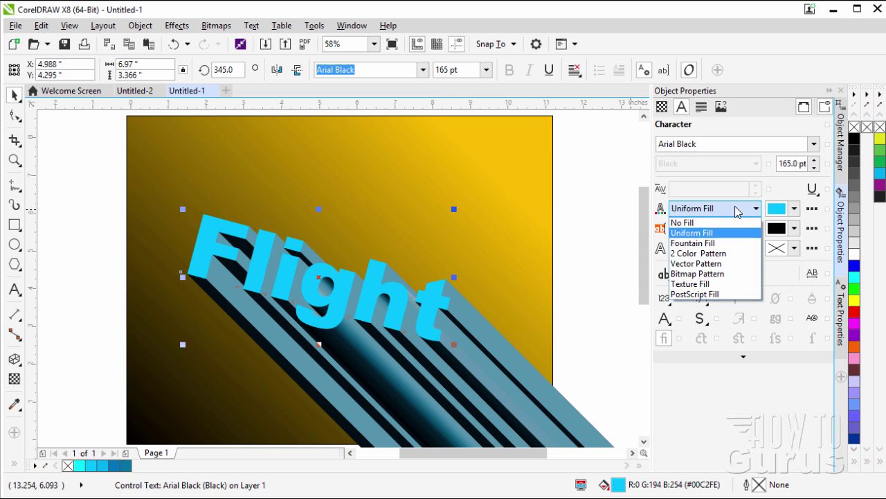
{"action": "left_click", "coordinate": [690, 243]}
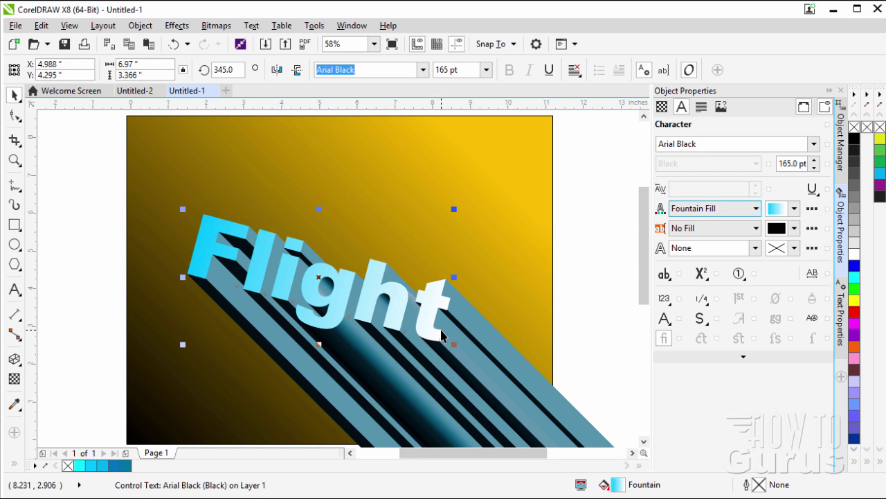
{"action": "left_click", "coordinate": [593, 300]}
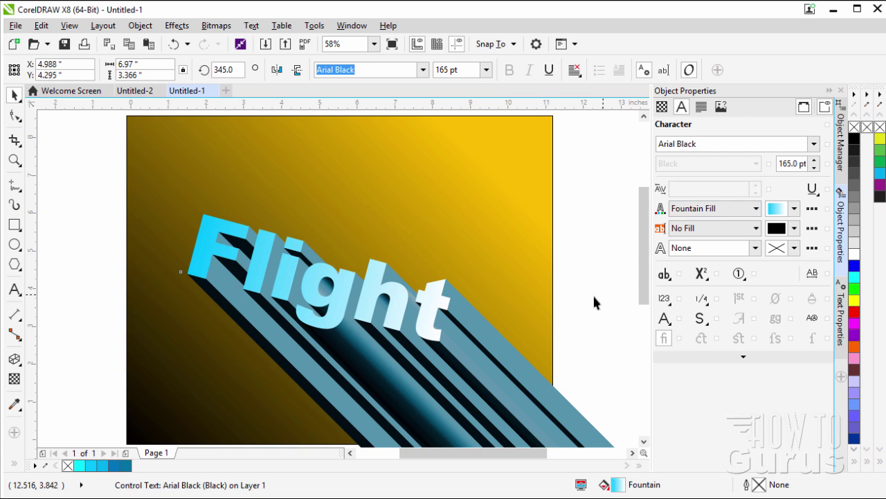
Look over the whole artwork and open its print preview.
{"action": "left_click_drag", "start_coordinate": [641, 277], "coordinate": [647, 305]}
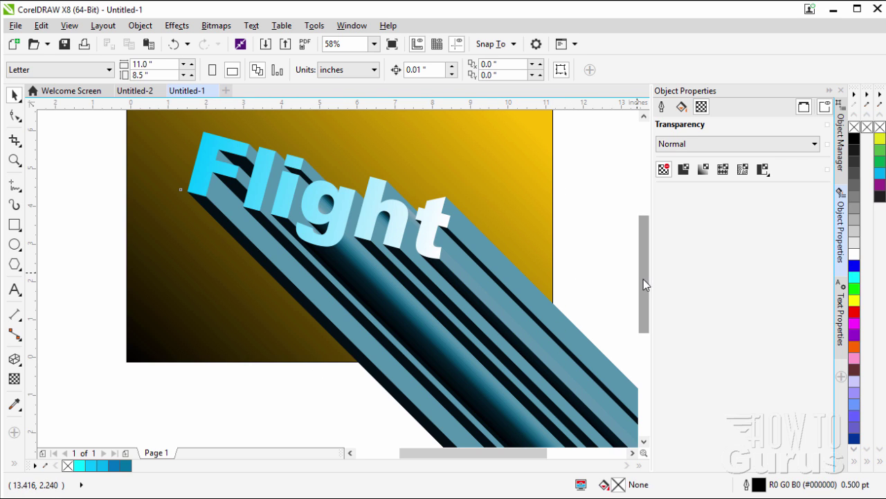
{"action": "left_click_drag", "start_coordinate": [643, 279], "coordinate": [644, 256]}
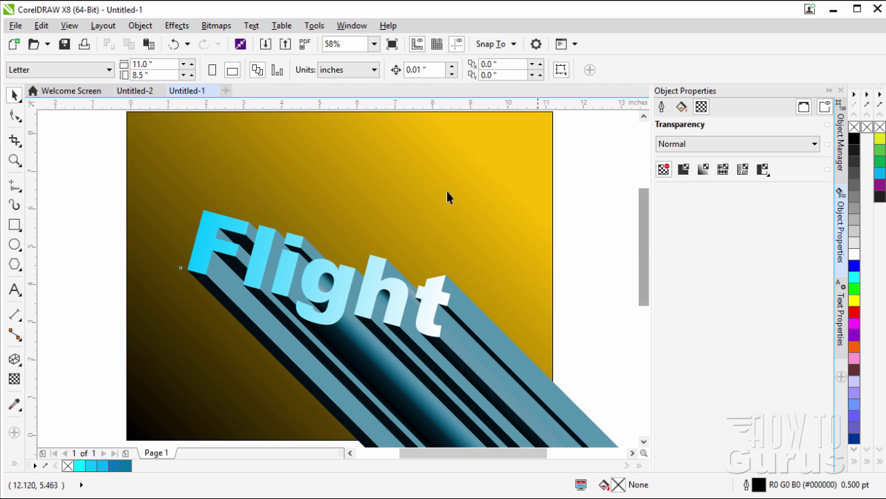
{"action": "left_click", "coordinate": [15, 26]}
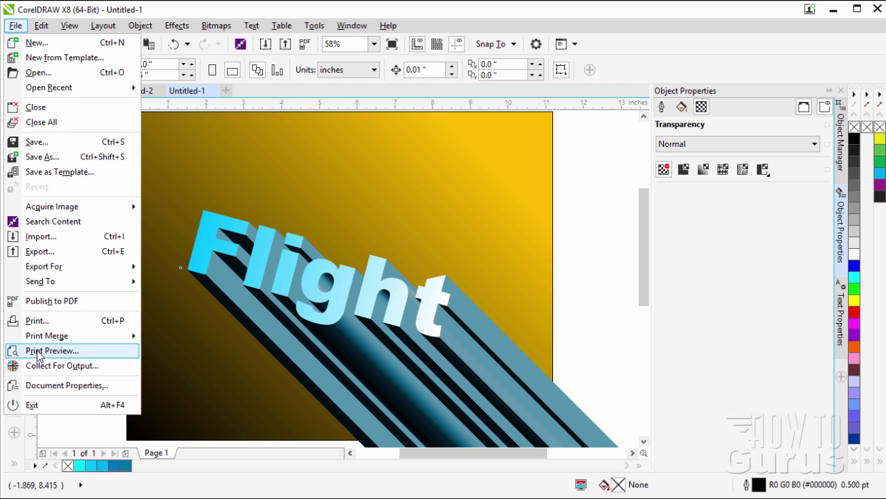
{"action": "key", "text": "Escape"}
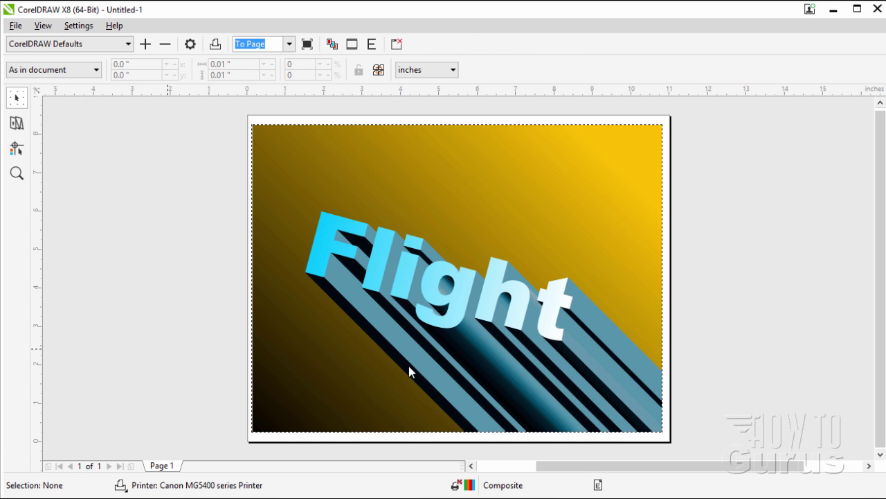